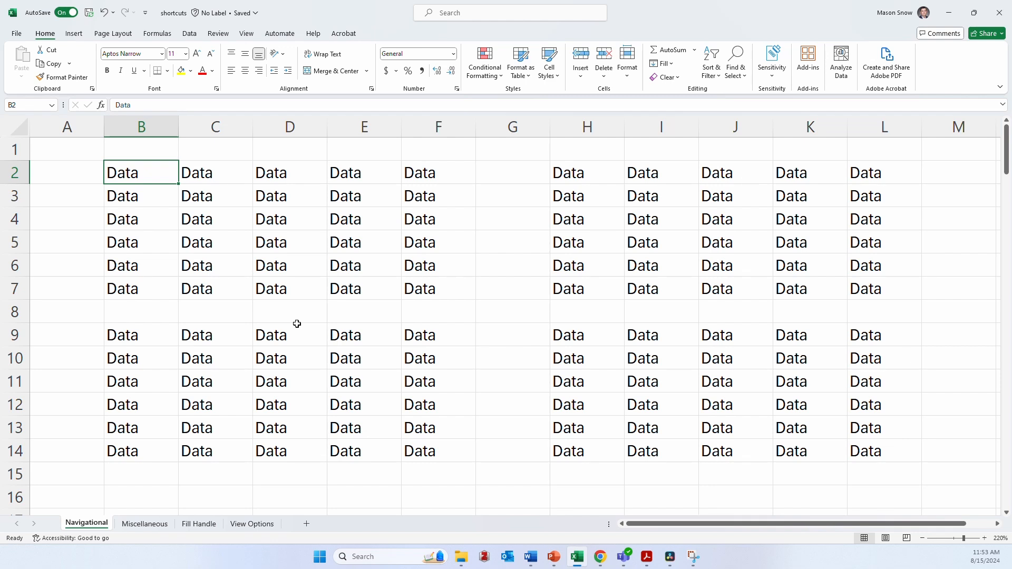
# - Extend the selection from B2 cell by cell to cover B2:D4, and return to cell A1
pyautogui.hotkey('shift', 'Right')
pyautogui.hotkey('shift', 'Down')
pyautogui.hotkey('shift', 'Right')
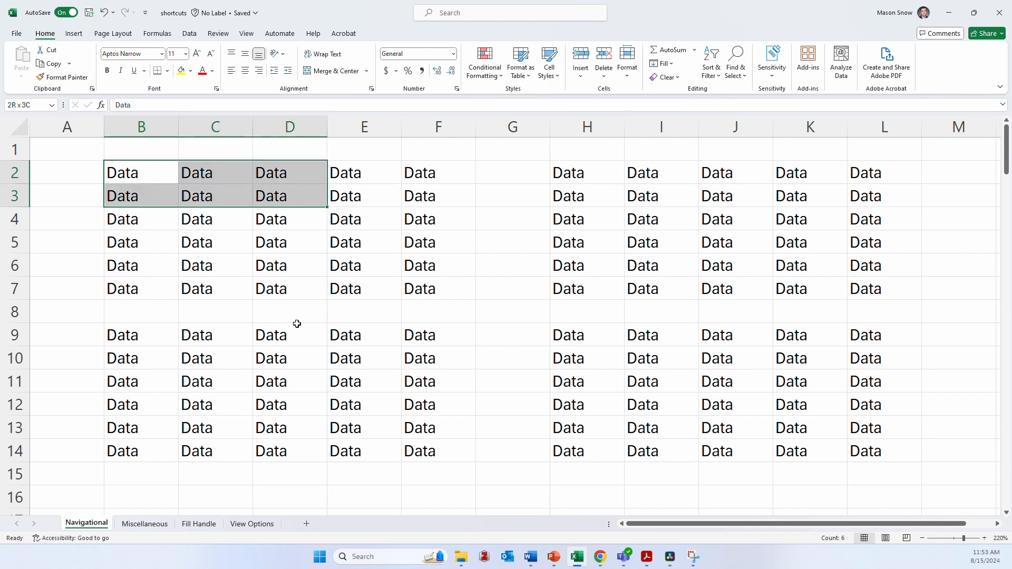
pyautogui.hotkey('shift', 'Down')
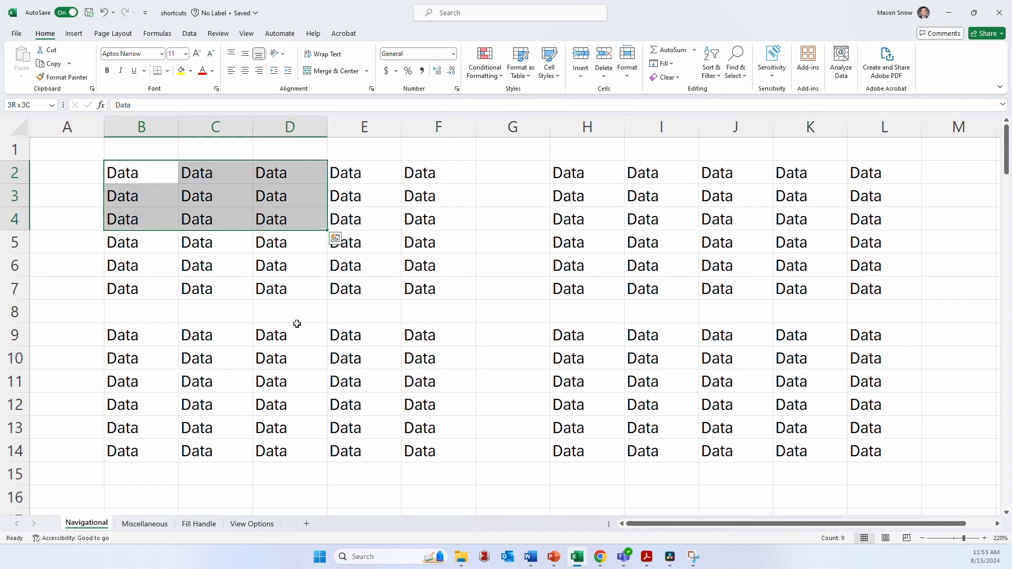
pyautogui.press('Home')
pyautogui.hotkey('ctrl', 'Home')
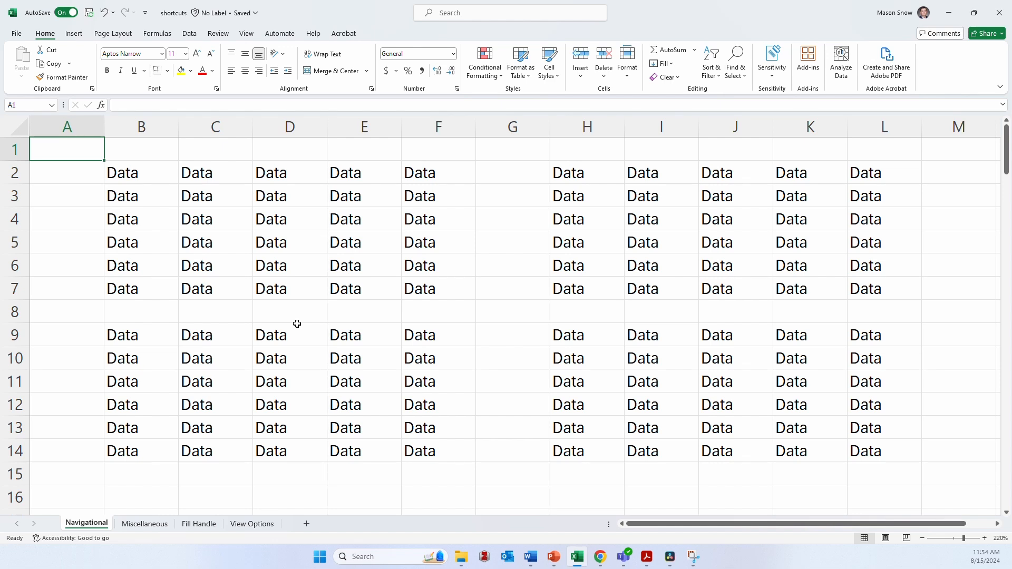
# - Select the first contiguous data block, B2:F7, starting from B2, and return to cell B2
pyautogui.press('Down')
pyautogui.press('Right')
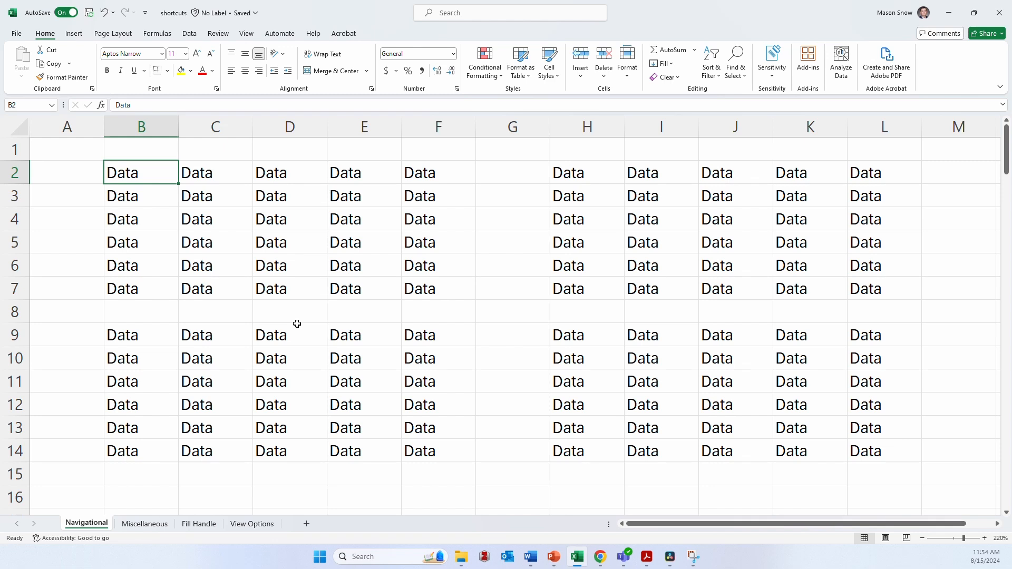
pyautogui.hotkey('ctrl', 'shift', 'Right')
pyautogui.hotkey('ctrl', 'shift', 'Down')
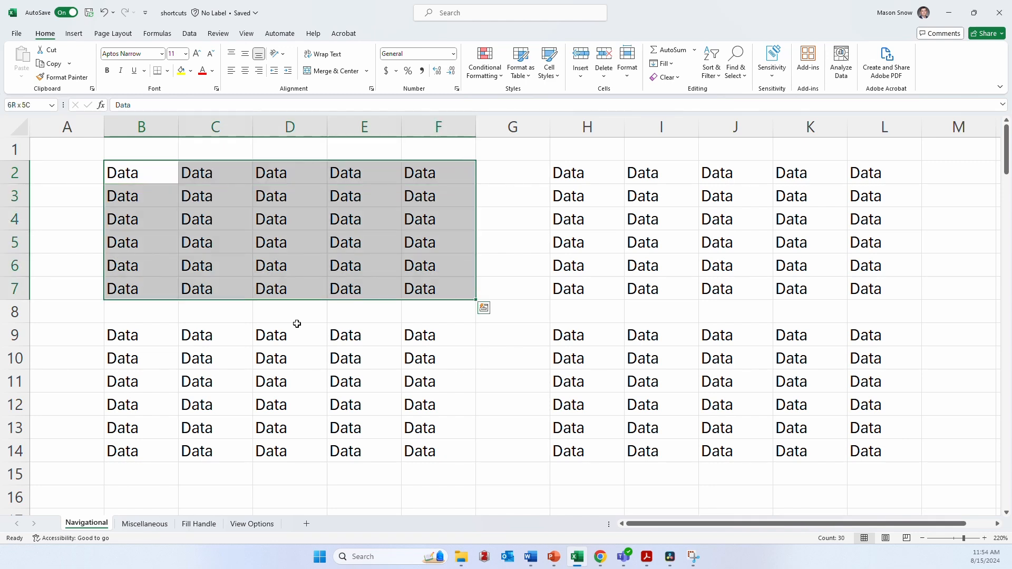
pyautogui.press('Left')
pyautogui.press('Right')
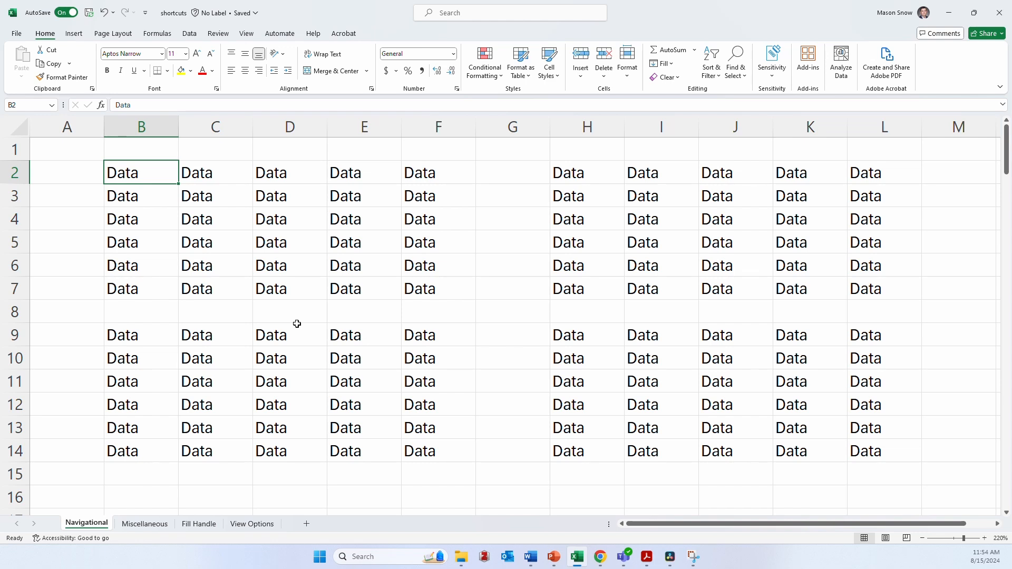
# - Extend the selection from B2 across all four data blocks to L14, and clear it by moving to A2
pyautogui.hotkey('ctrl', 'shift', 'Right')
pyautogui.hotkey('ctrl', 'shift', 'Down')
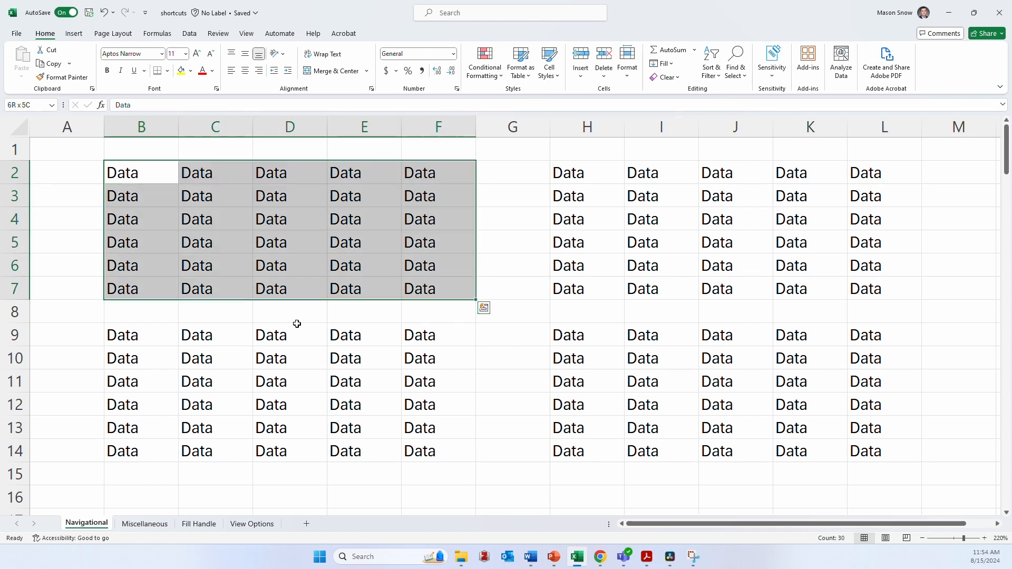
pyautogui.hotkey('ctrl', 'shift', 'Right')
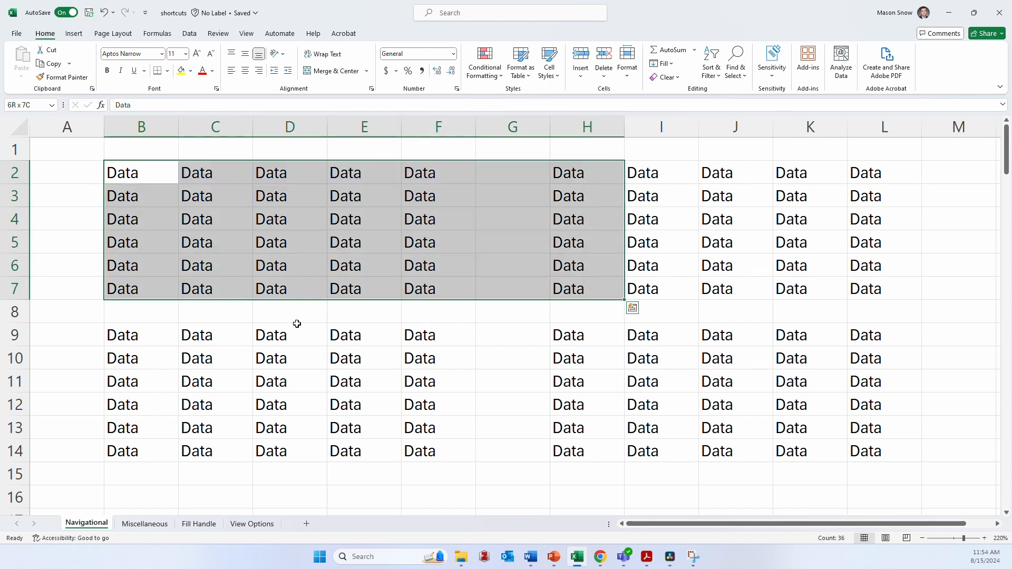
pyautogui.hotkey('ctrl', 'shift', 'Right')
pyautogui.hotkey('ctrl', 'shift', 'Down')
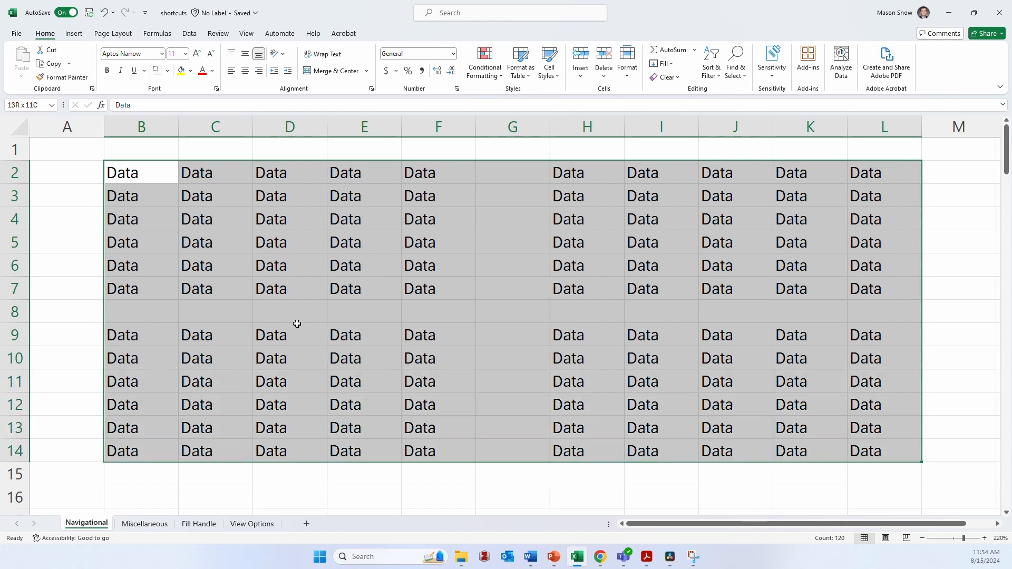
pyautogui.hotkey('ctrl', 'shift', 'Down')
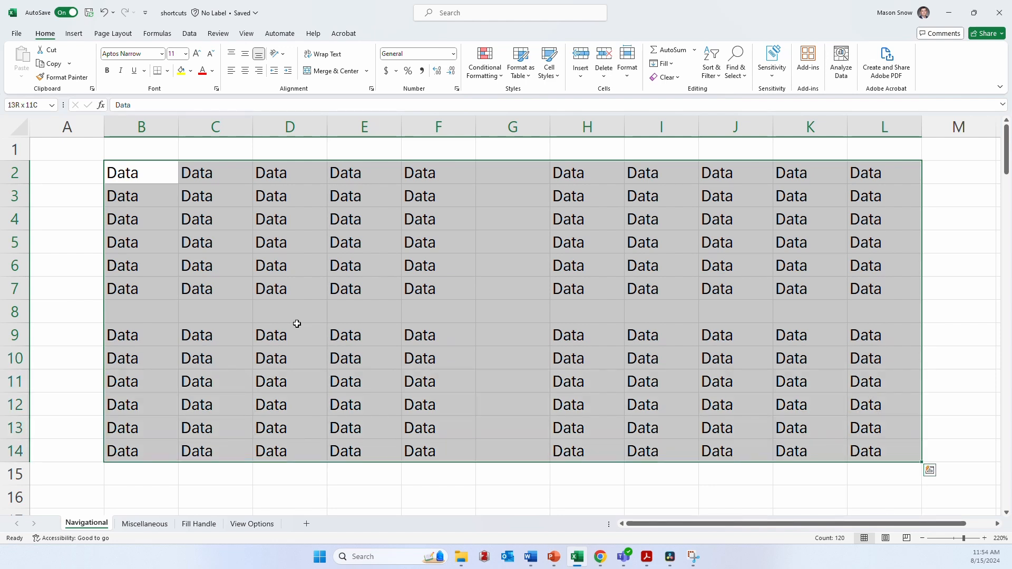
pyautogui.press('Left')
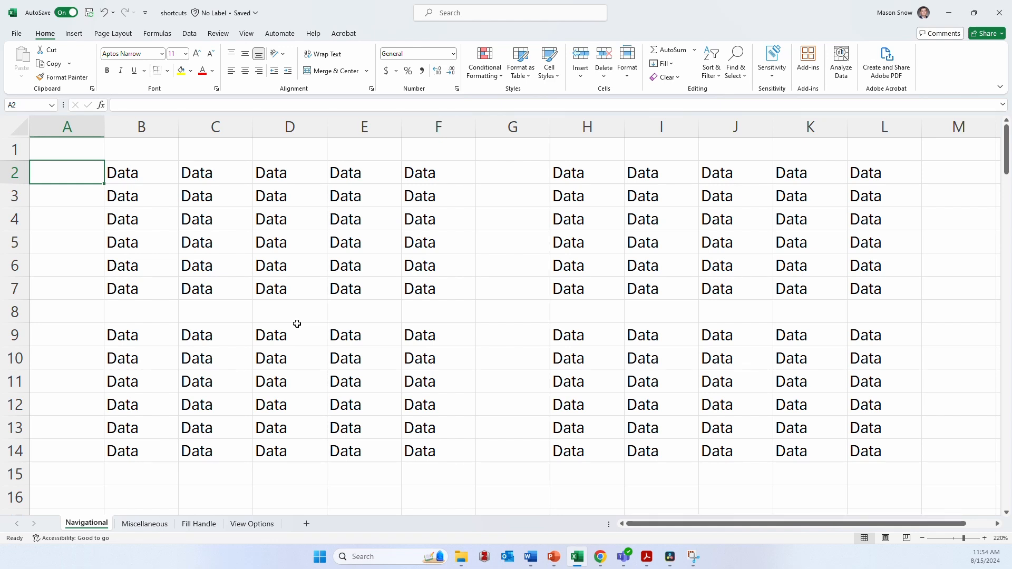
# - Jump to the last used cell of the Navigational sheet and back to A1, twice
pyautogui.hotkey('ctrl', 'End')
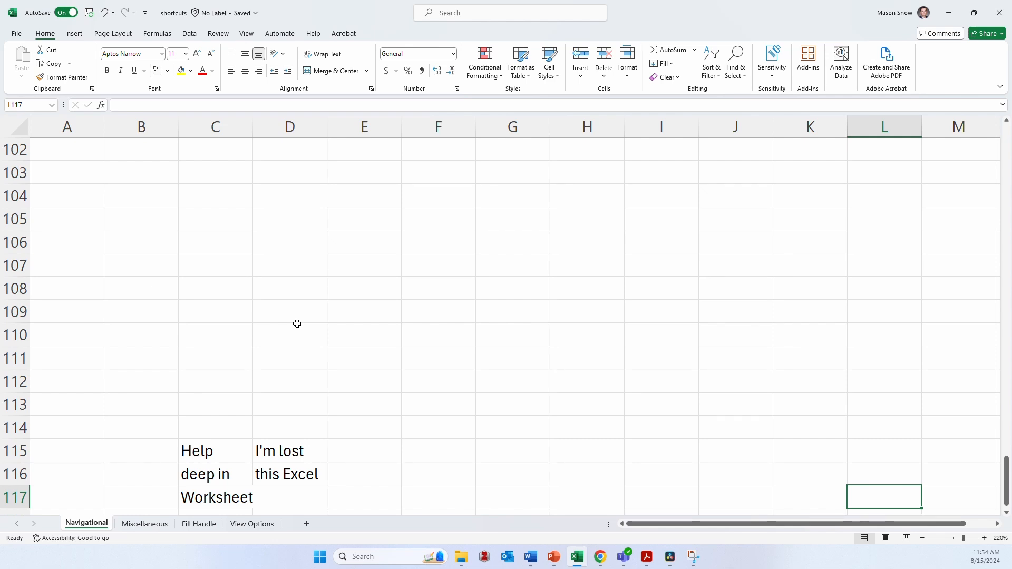
pyautogui.hotkey('ctrl', 'Home')
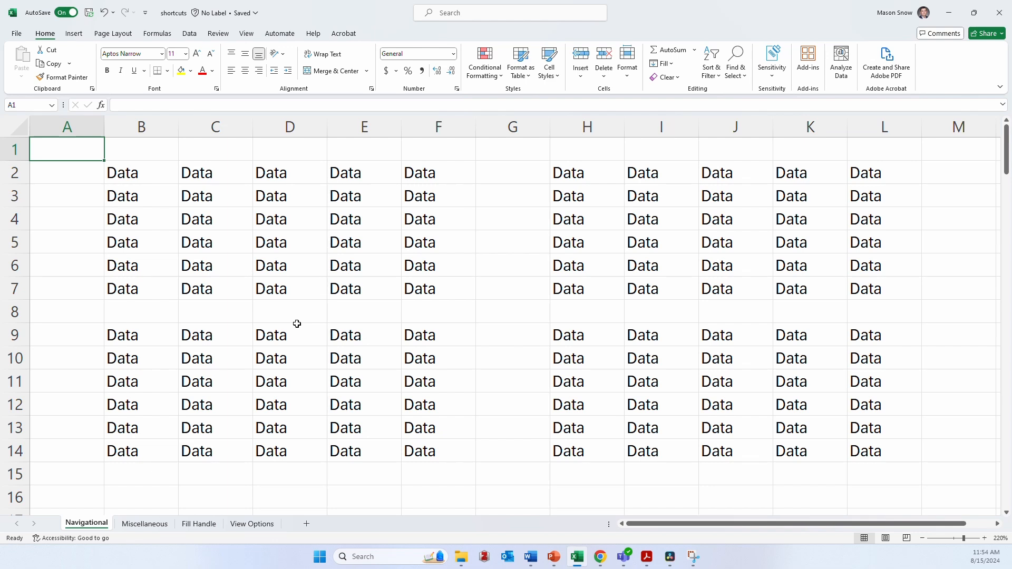
pyautogui.hotkey('ctrl', 'End')
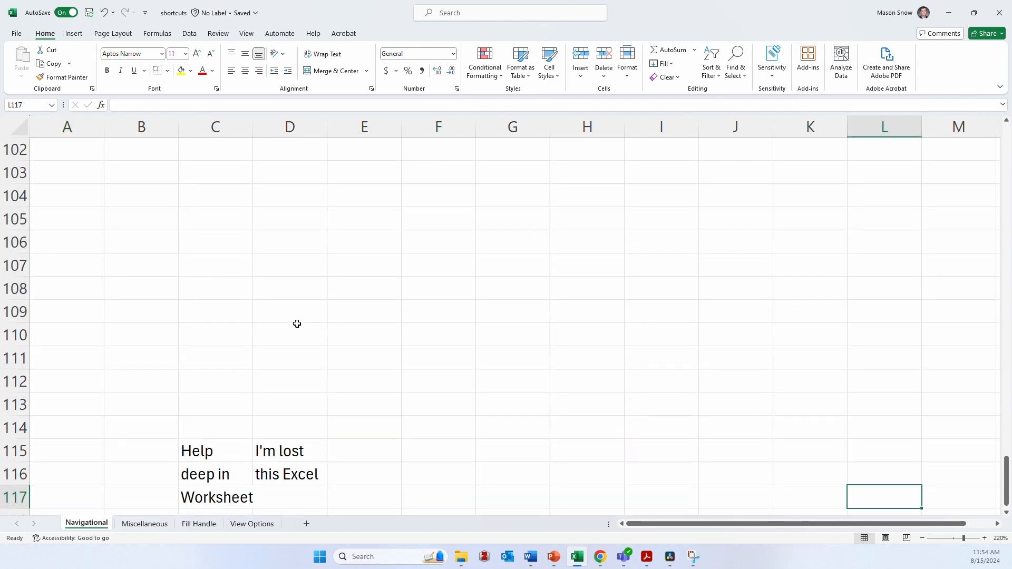
pyautogui.hotkey('ctrl', 'Home')
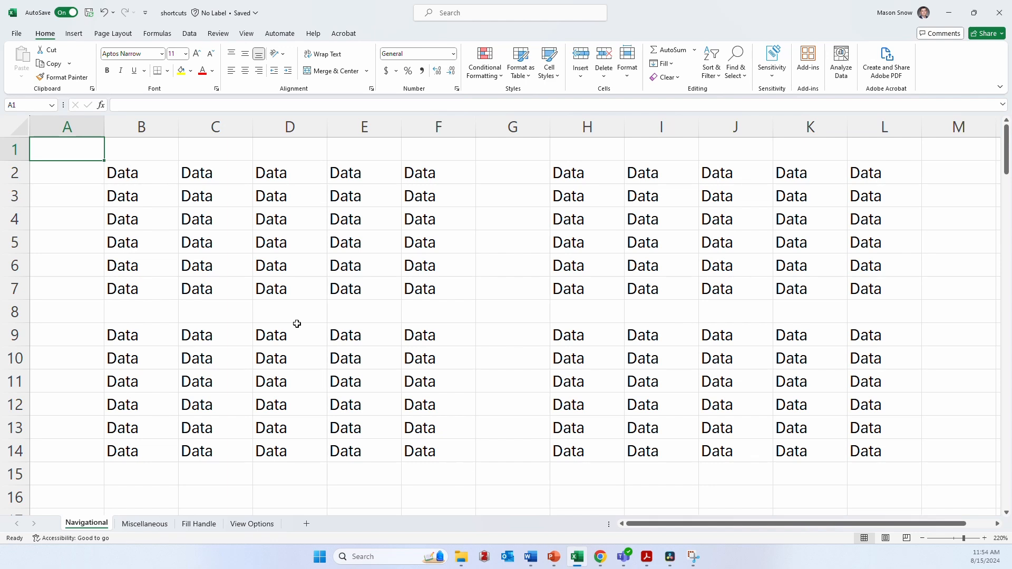
# - Move two sheets forward to Fill Handle and return to the Navigational sheet
pyautogui.hotkey('ctrl', 'pagedown')
pyautogui.hotkey('ctrl', 'pagedown')
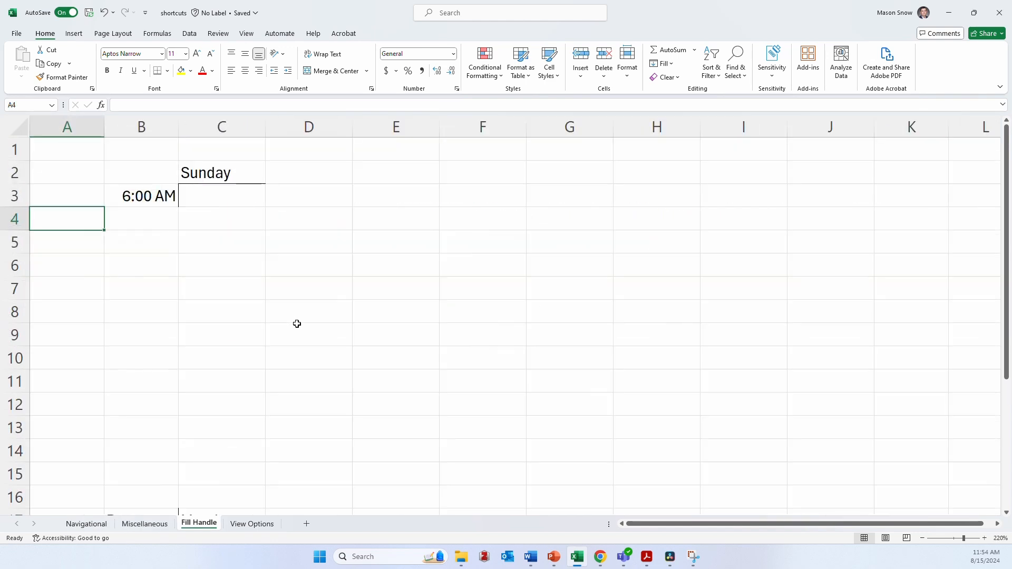
pyautogui.hotkey('ctrl', 'pageup')
pyautogui.hotkey('ctrl', 'pageup')
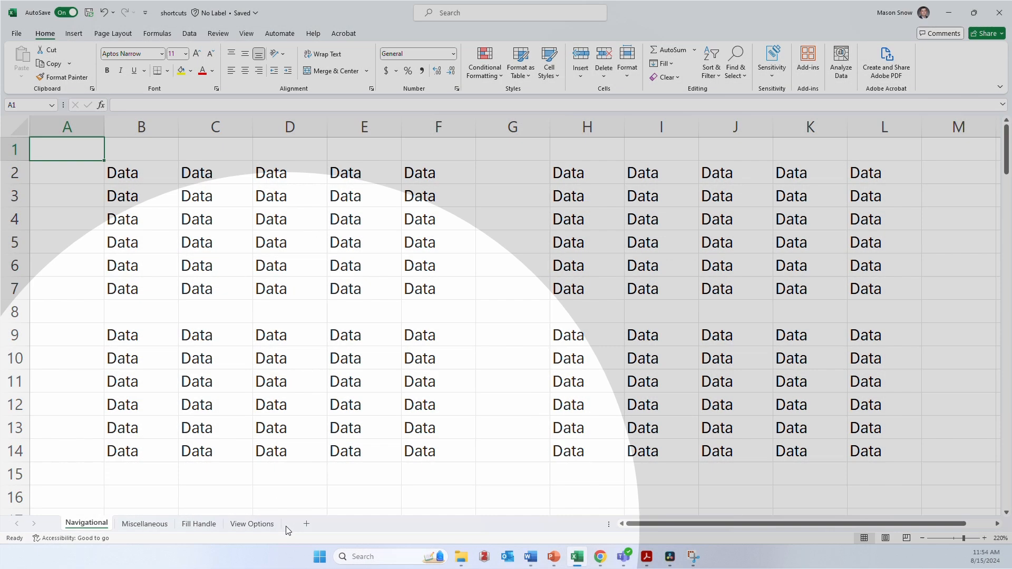
# - Move forward through the worksheets and back one to open the Miscellaneous sheet
pyautogui.hotkey('ctrl', 'pagedown')
pyautogui.hotkey('ctrl', 'pagedown')
pyautogui.hotkey('ctrl', 'pageup')
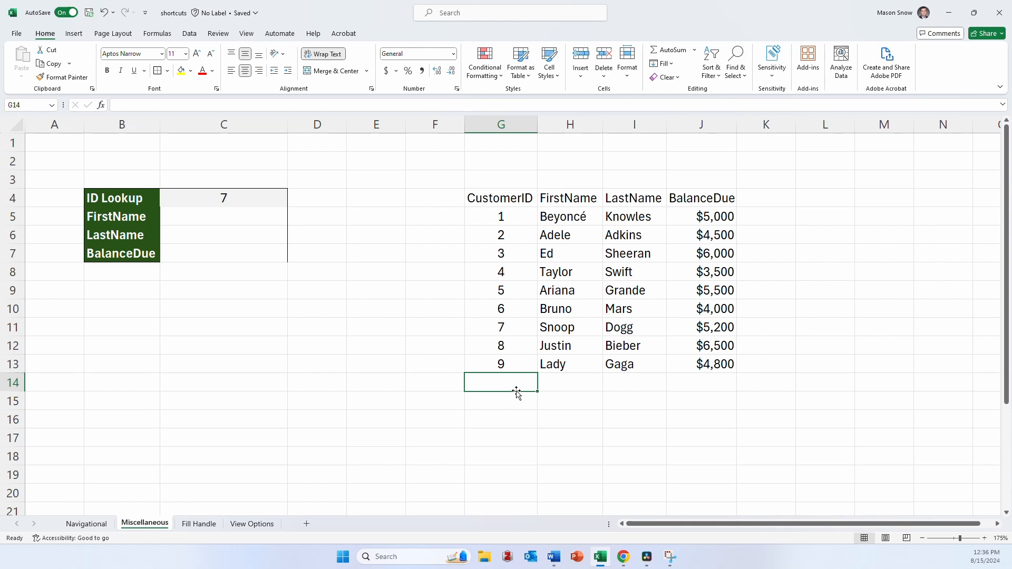
pyautogui.write('10')
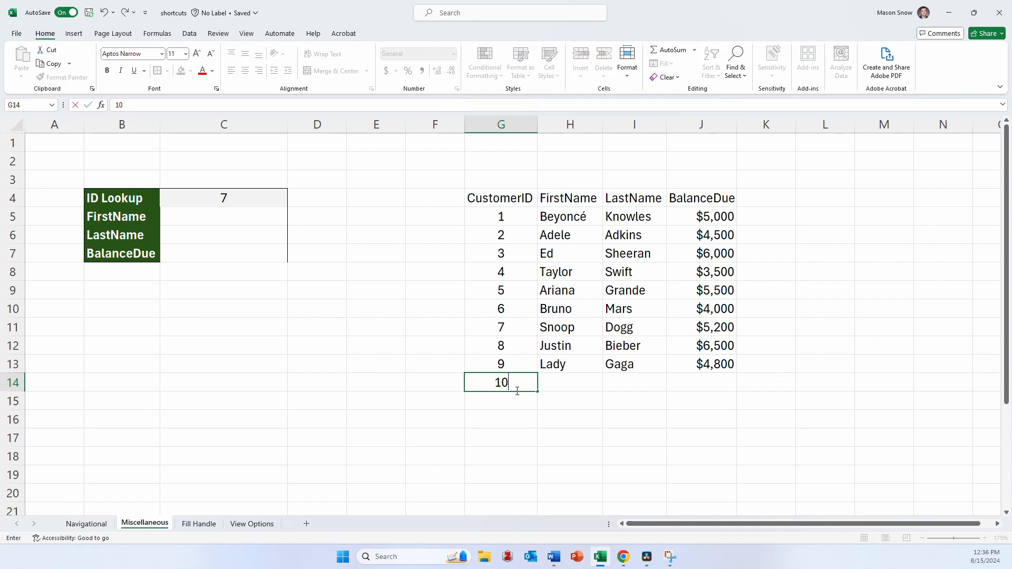
pyautogui.press('Return')
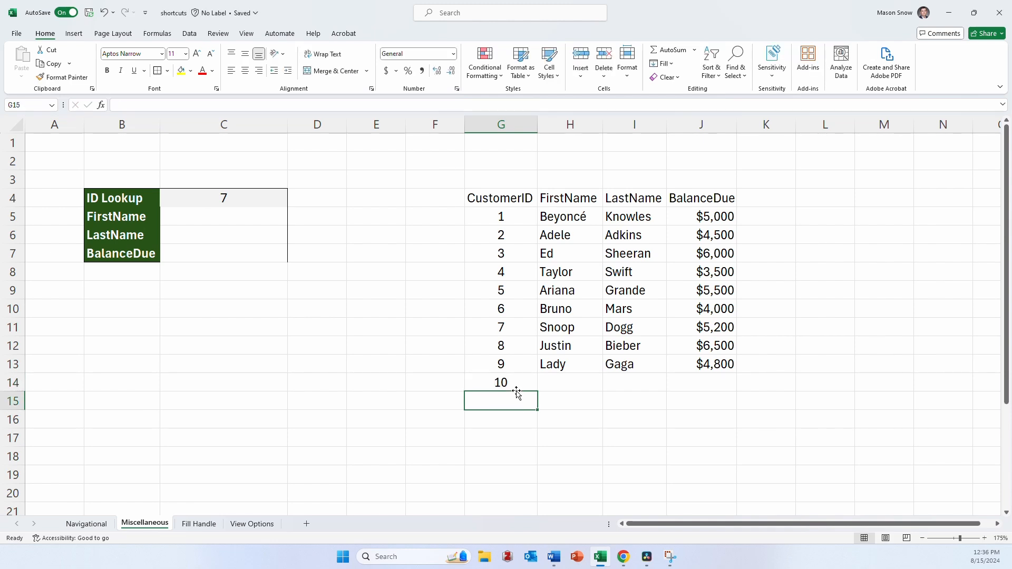
pyautogui.press('Up')
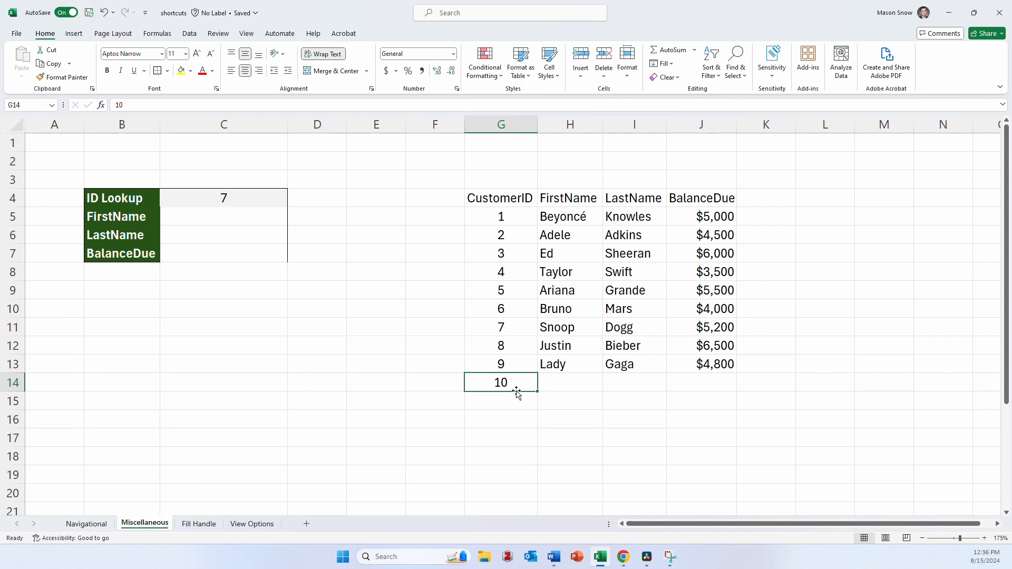
pyautogui.press('Delete')
# - Add a record in row 14 with the next customer ID, first name John, last name Legend and a balance due of 5000
pyautogui.write('10')
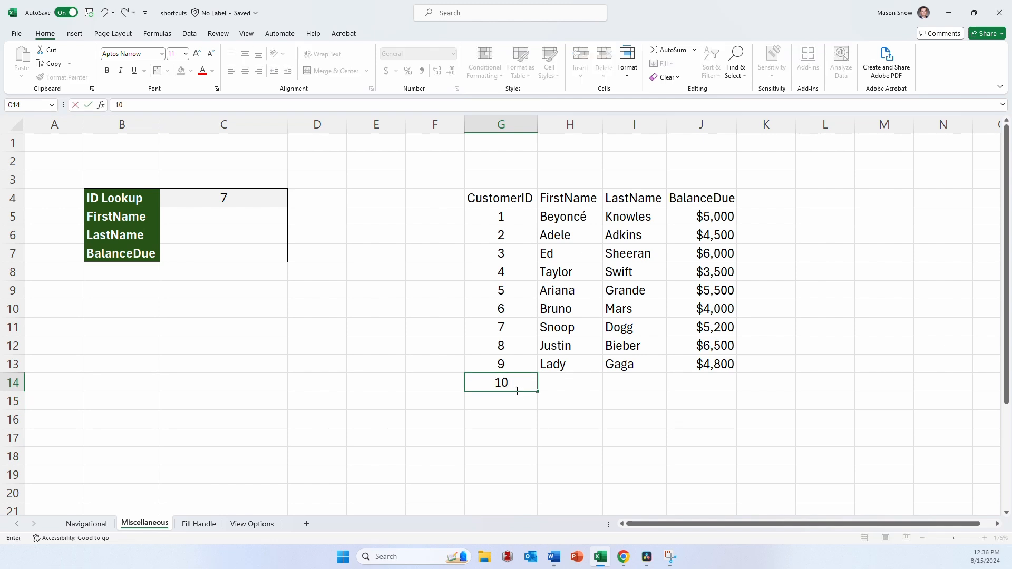
pyautogui.press('Tab')
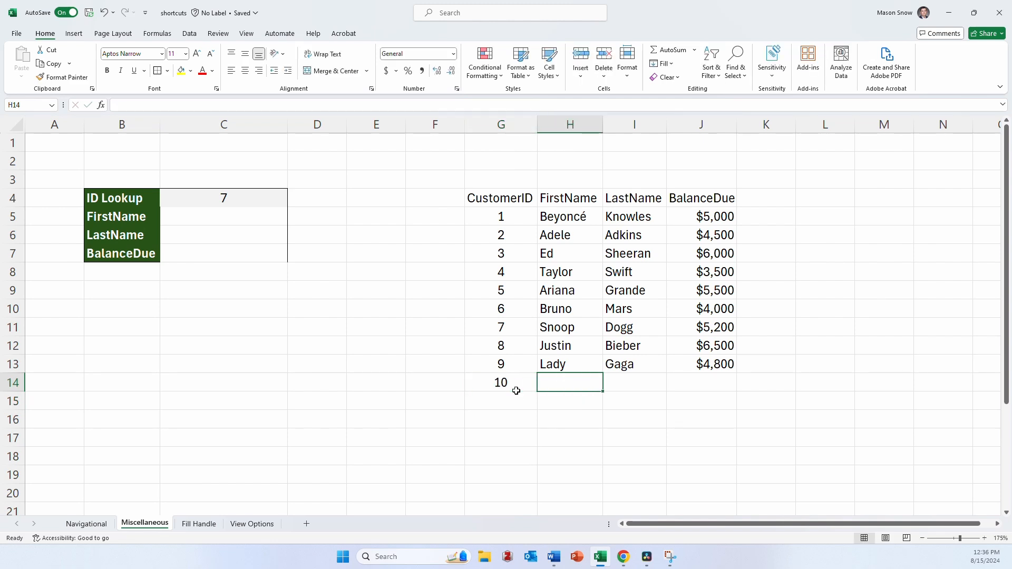
pyautogui.write('John')
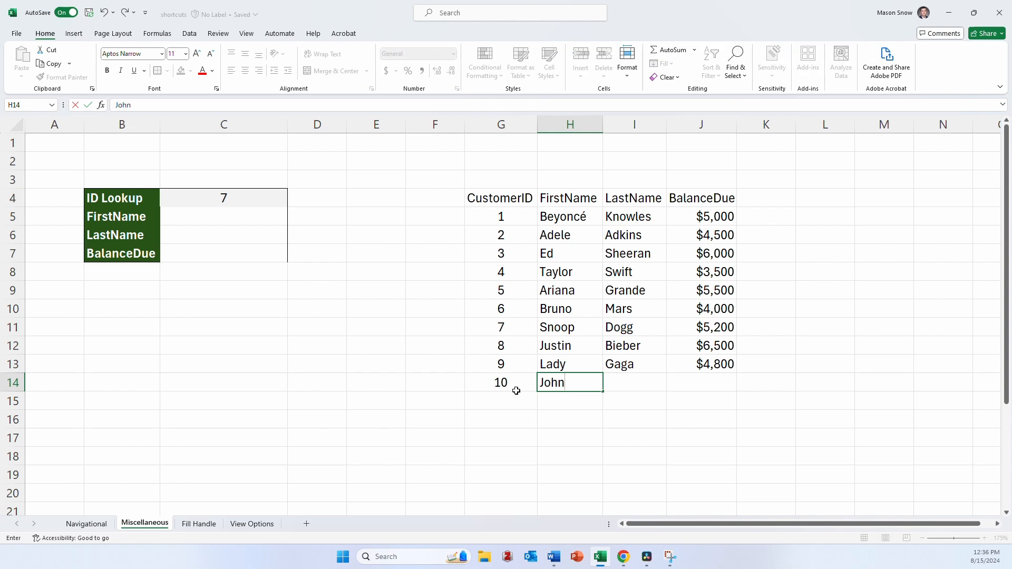
pyautogui.press('Tab')
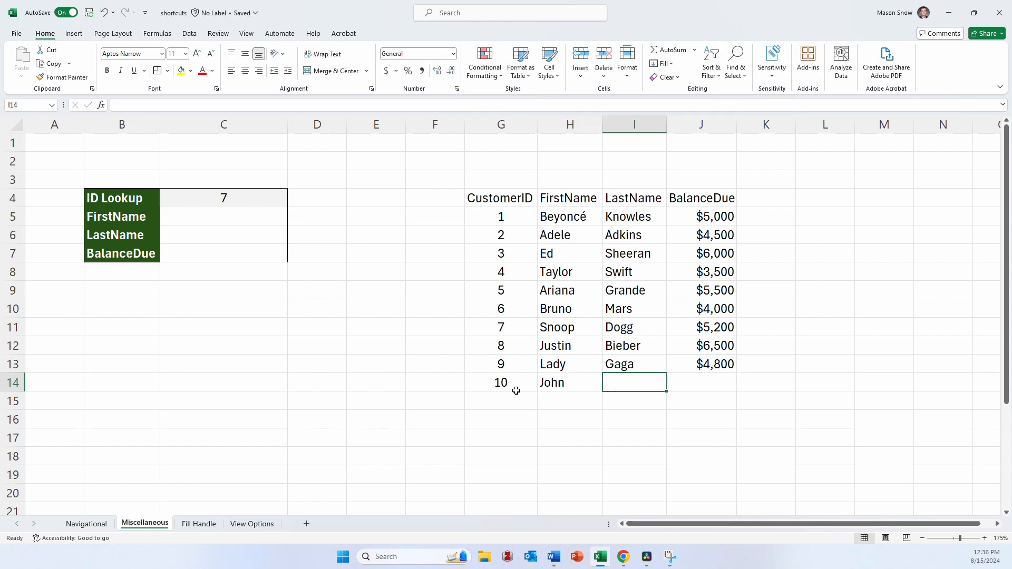
pyautogui.write('Legend')
pyautogui.press('Tab')
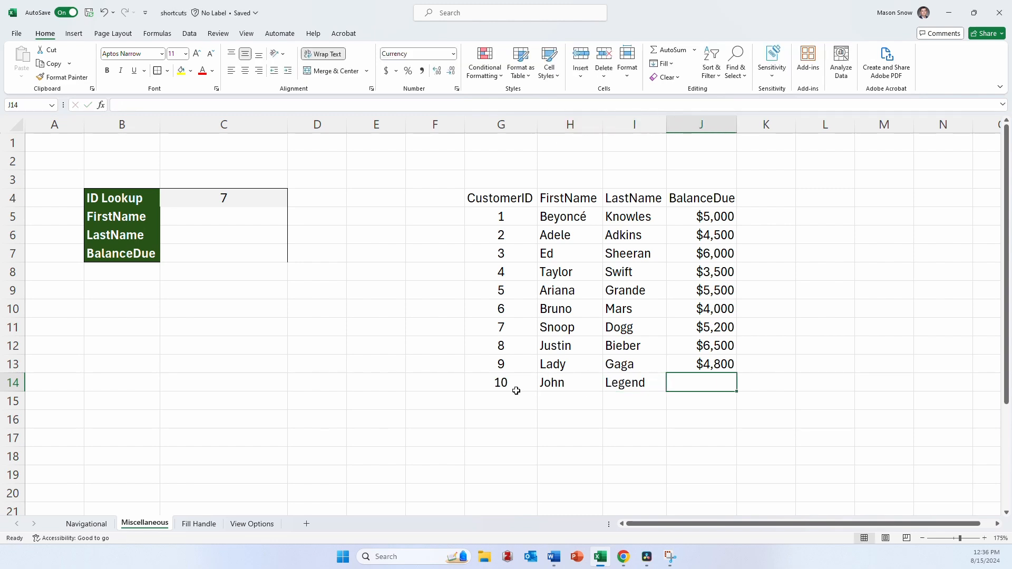
pyautogui.write('5000')
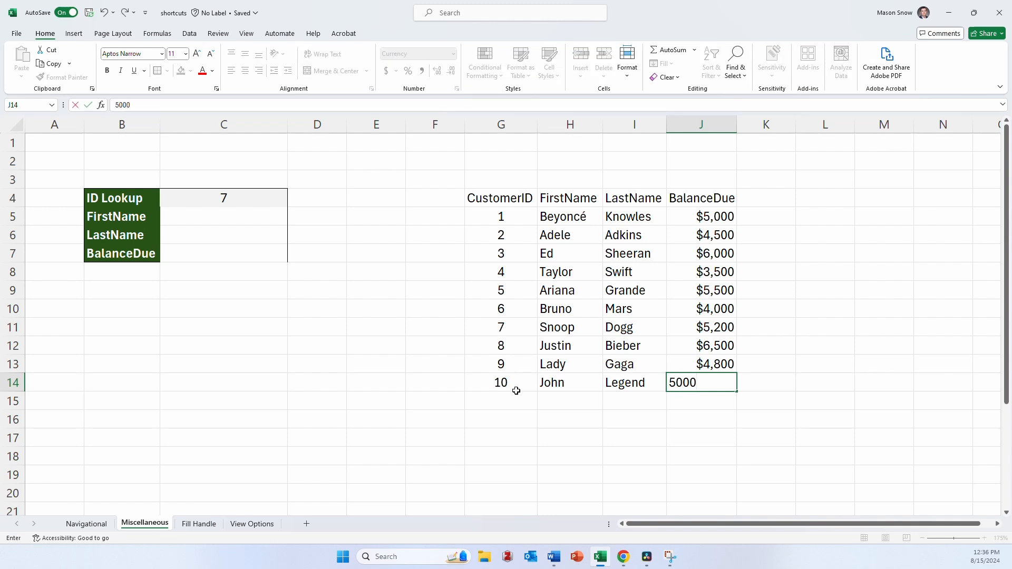
pyautogui.press('Return')
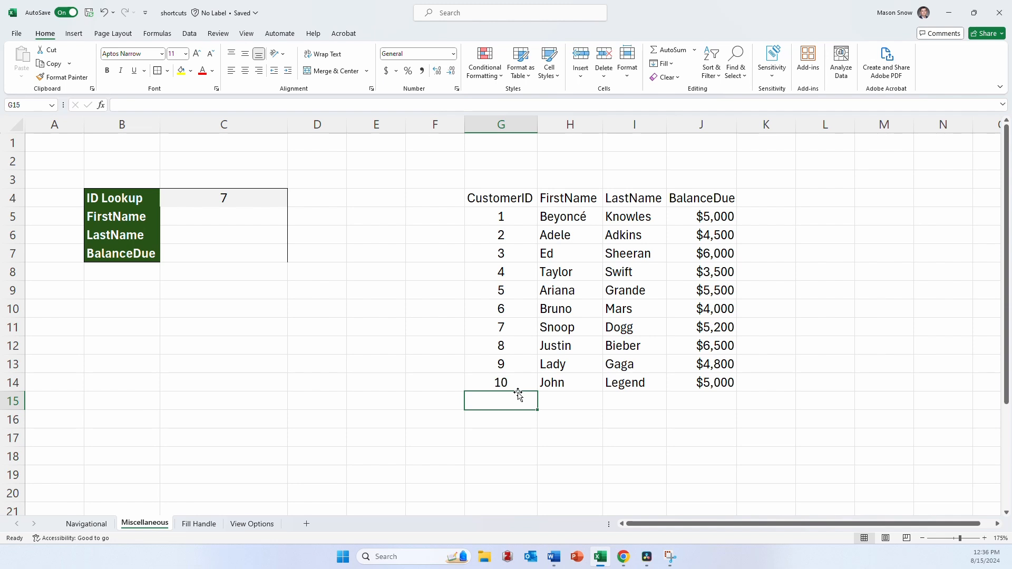
# - Start a VLOOKUP formula in C5 with the ID Lookup cell C4 as the lookup value
pyautogui.click(220, 222)
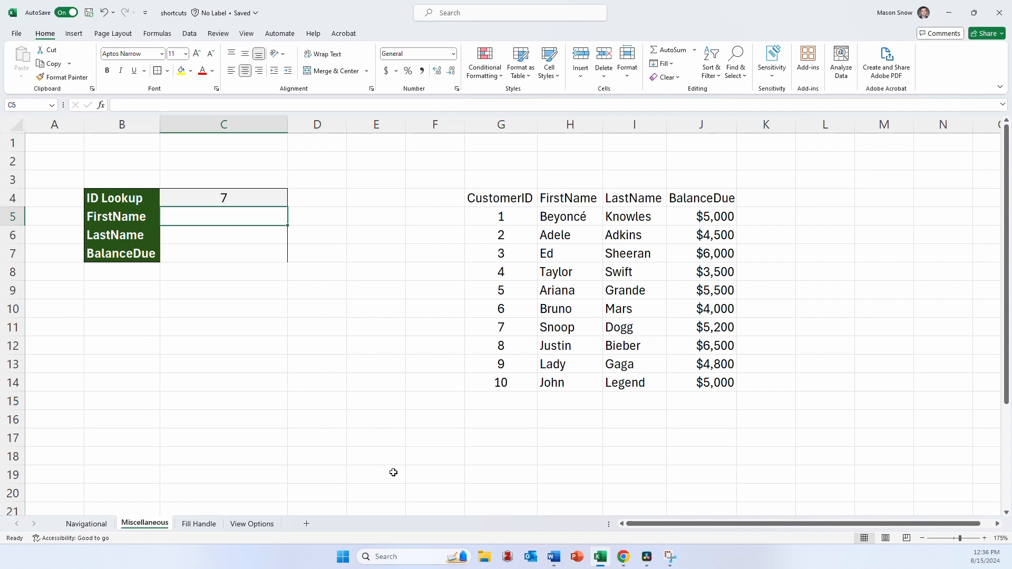
pyautogui.write('=')
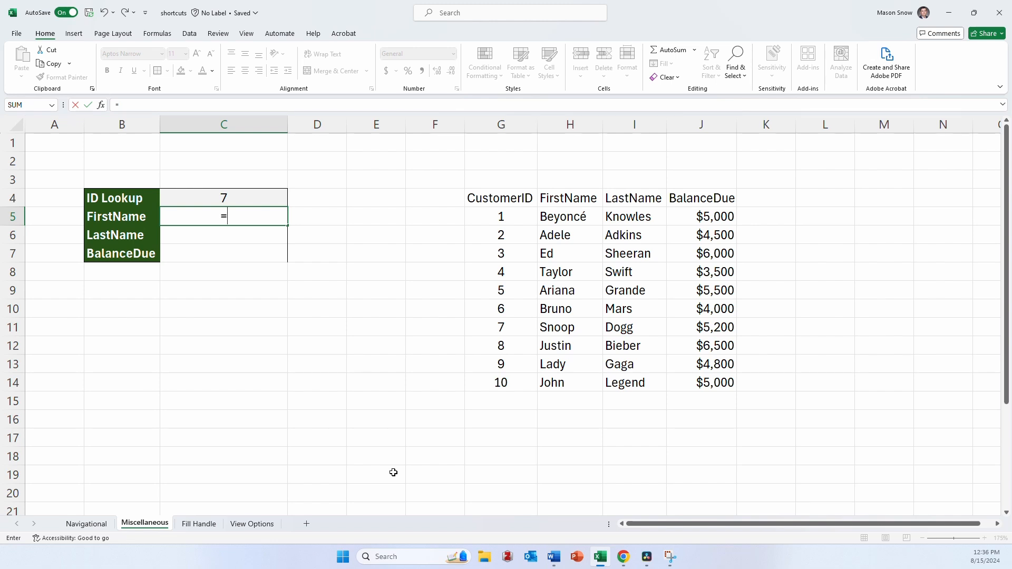
pyautogui.write('vl')
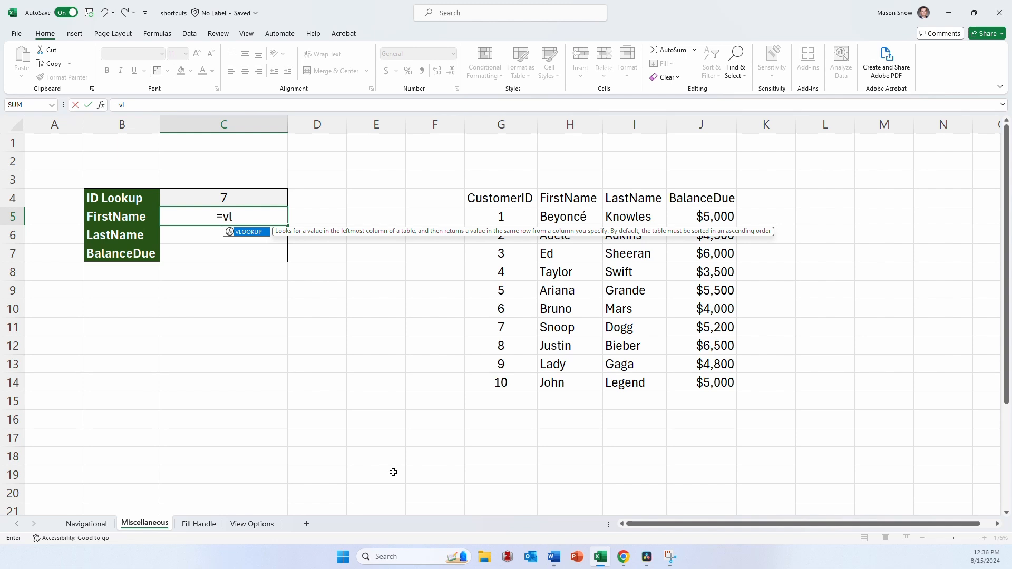
pyautogui.press('Tab')
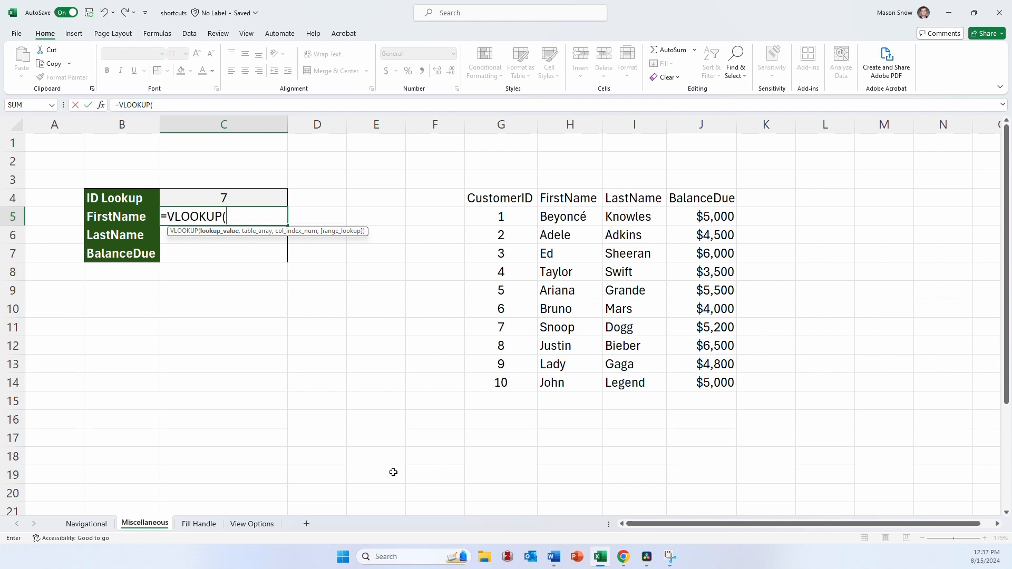
pyautogui.press('Up')
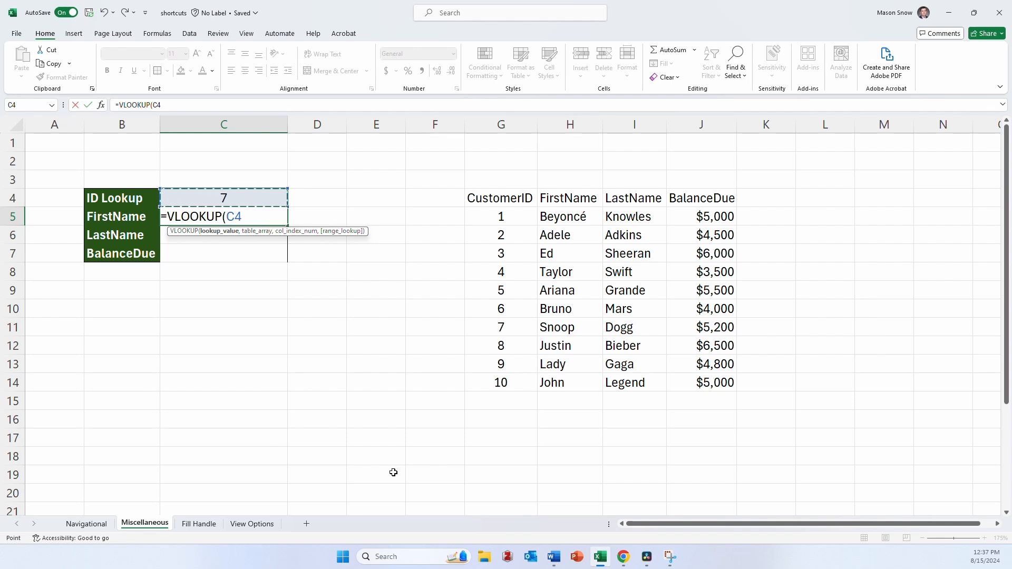
# - Lock only the row of the lookup value as C$4 and proceed to the table array argument
pyautogui.press('F4')
pyautogui.press('F4')
pyautogui.press('F4')
pyautogui.press('F4')
pyautogui.press('F4')
pyautogui.press('F4')
pyautogui.write(',')
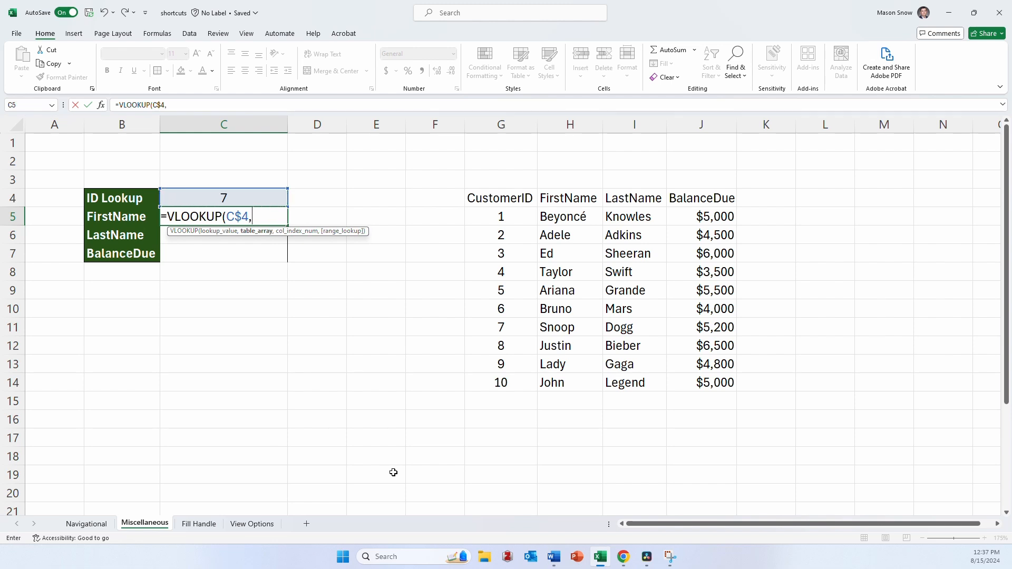
# - Set the VLOOKUP's table array to the customer table including headers, G4:J14, and lock it as the absolute range $G$4:$J$14
pyautogui.press('Right')
pyautogui.press('Right')
pyautogui.press('Right')
pyautogui.press('Right')
pyautogui.press('Up')
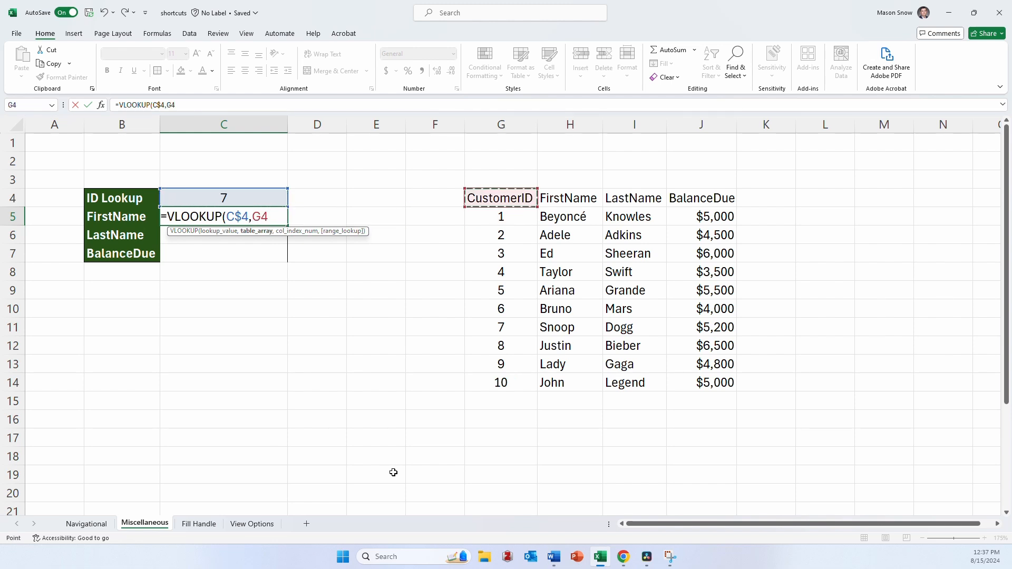
pyautogui.hotkey('shift', 'Right')
pyautogui.hotkey('shift', 'Right')
pyautogui.hotkey('shift', 'Right')
pyautogui.hotkey('ctrl', 'shift', 'Down')
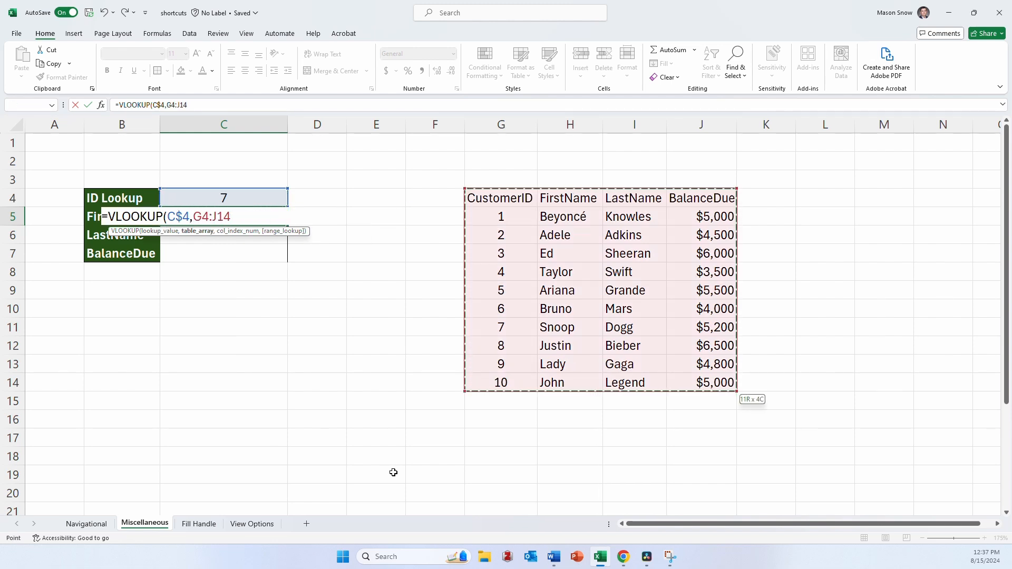
pyautogui.press('F4')
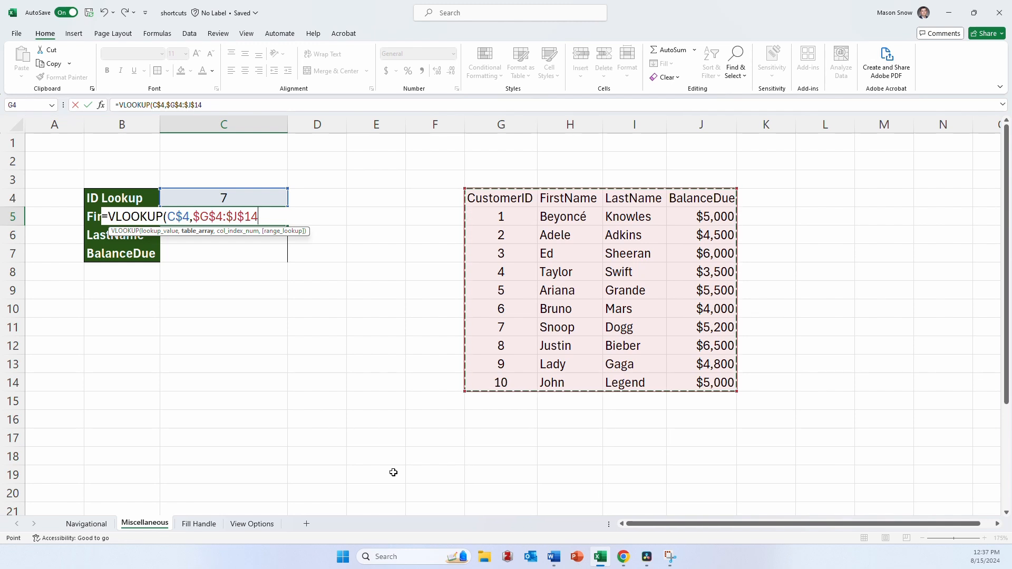
# - Complete the C5 formula with column index 2 and FALSE for an exact match, keeping C5 selected
pyautogui.write(',')
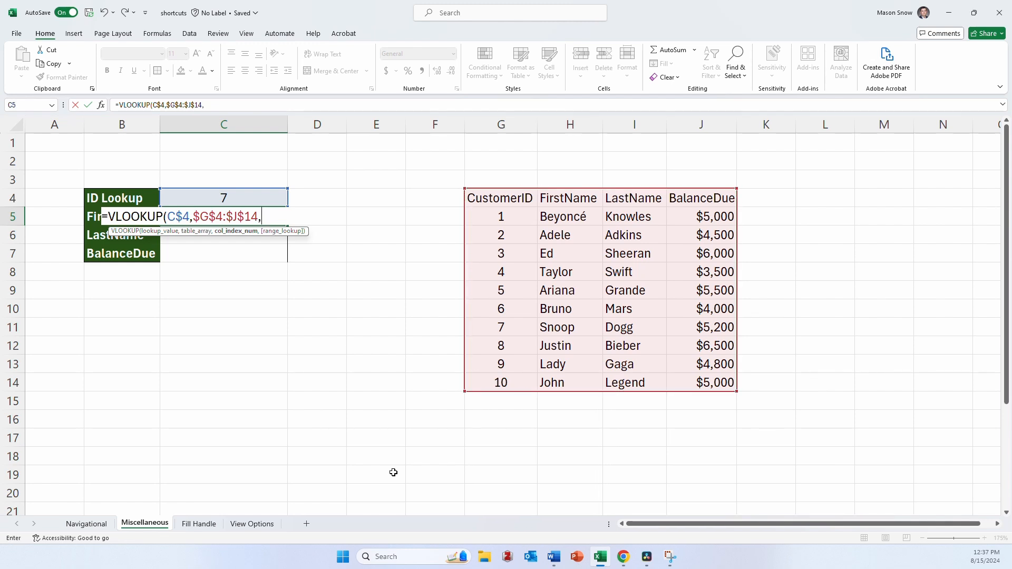
pyautogui.write('2,false)')
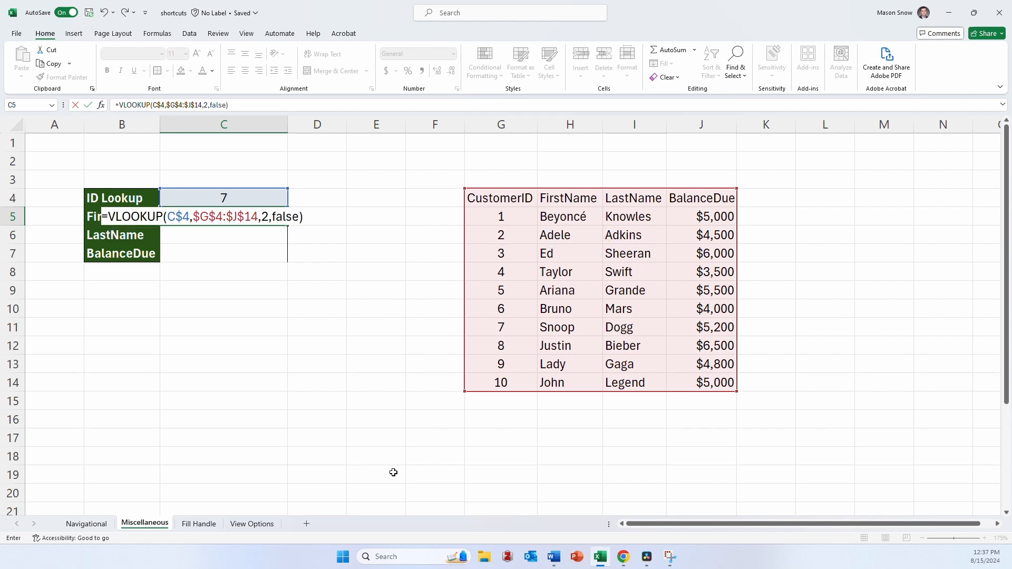
pyautogui.hotkey('ctrl', 'Return')
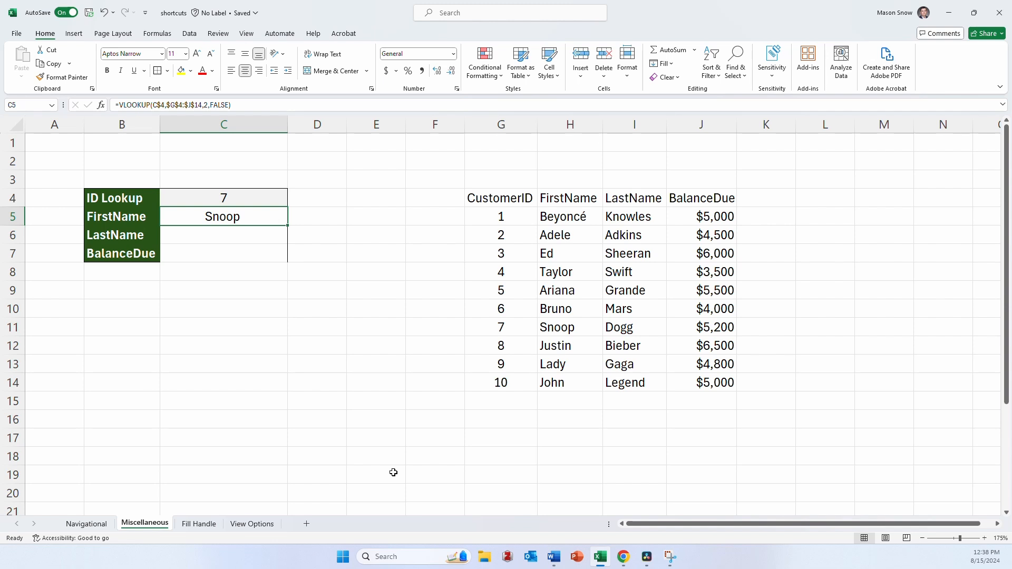
# - Copy the FirstName lookup formula from C5 into the LastName and BalanceDue cells C6:C7
pyautogui.hotkey('ctrl', 'c')
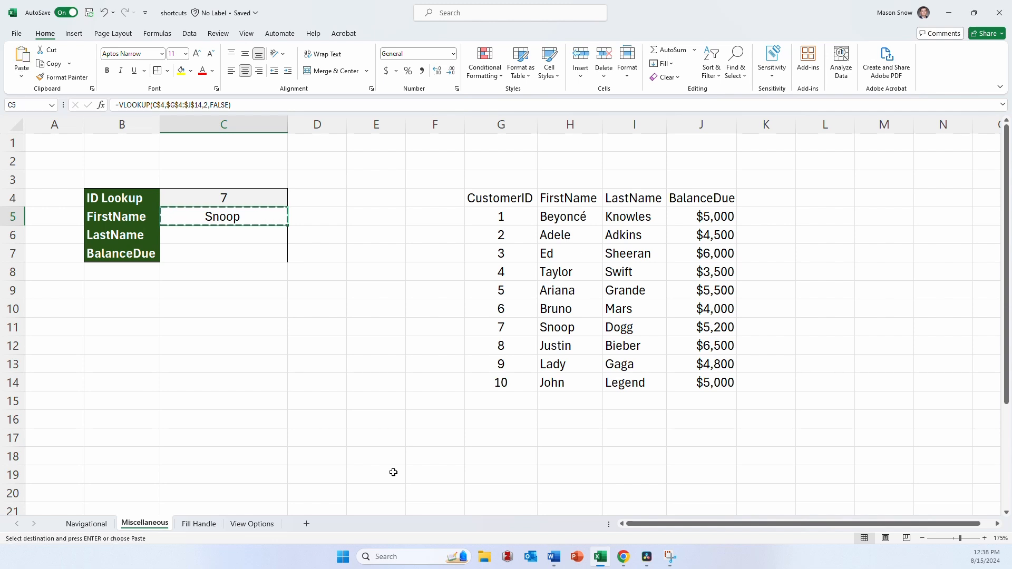
pyautogui.press('Down')
pyautogui.hotkey('shift', 'Down')
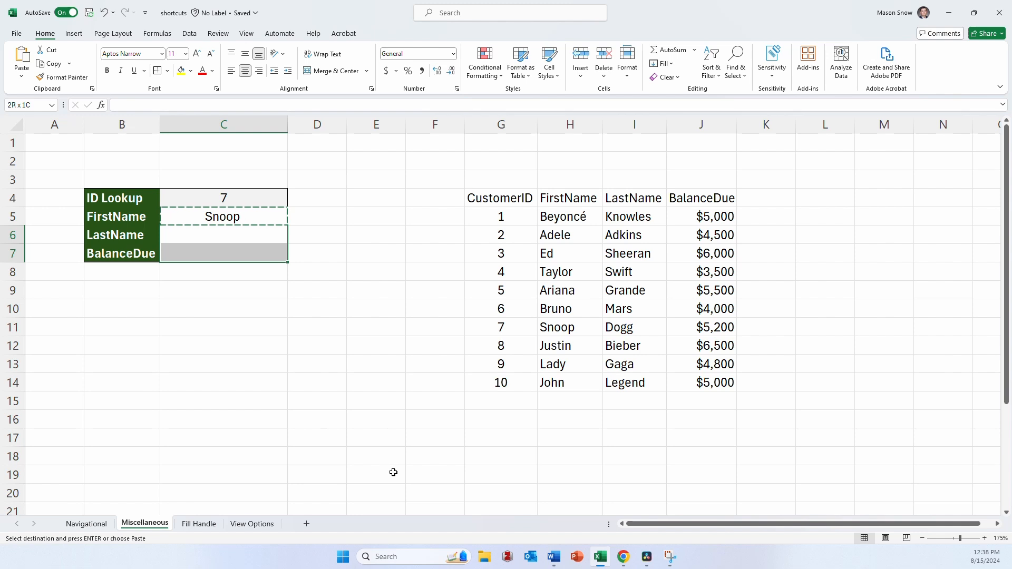
pyautogui.press('Return')
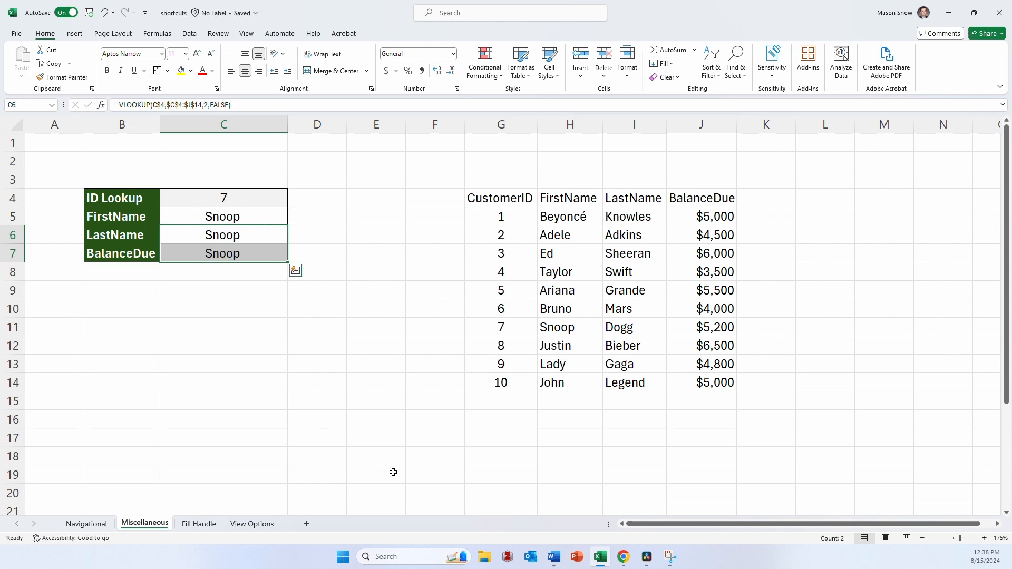
# - Set the column index of the LastName lookup formula in C6 to 3
pyautogui.press('Up')
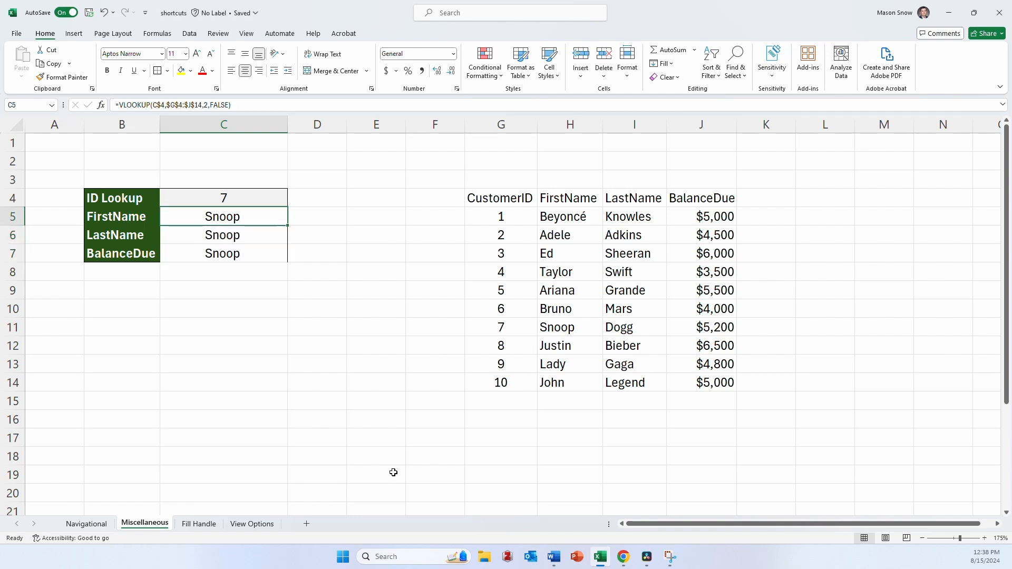
pyautogui.press('Down')
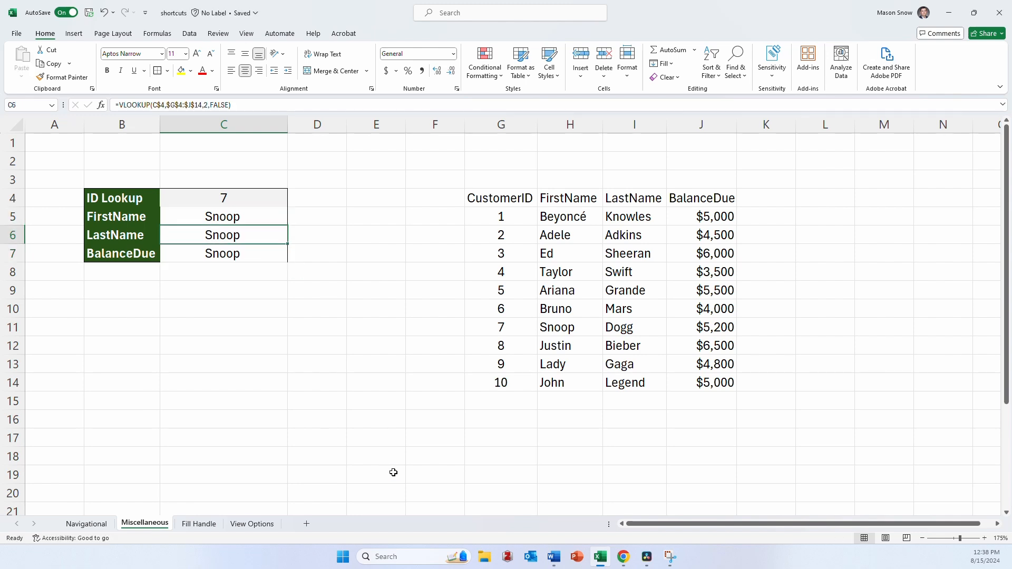
pyautogui.click(203, 105)
pyautogui.press('Delete')
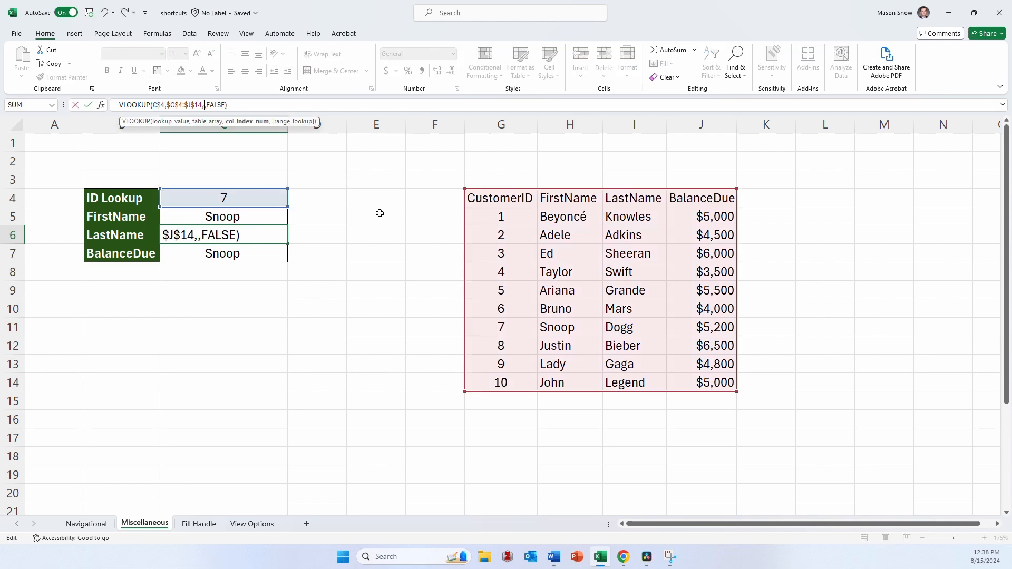
pyautogui.write('3')
pyautogui.press('Return')
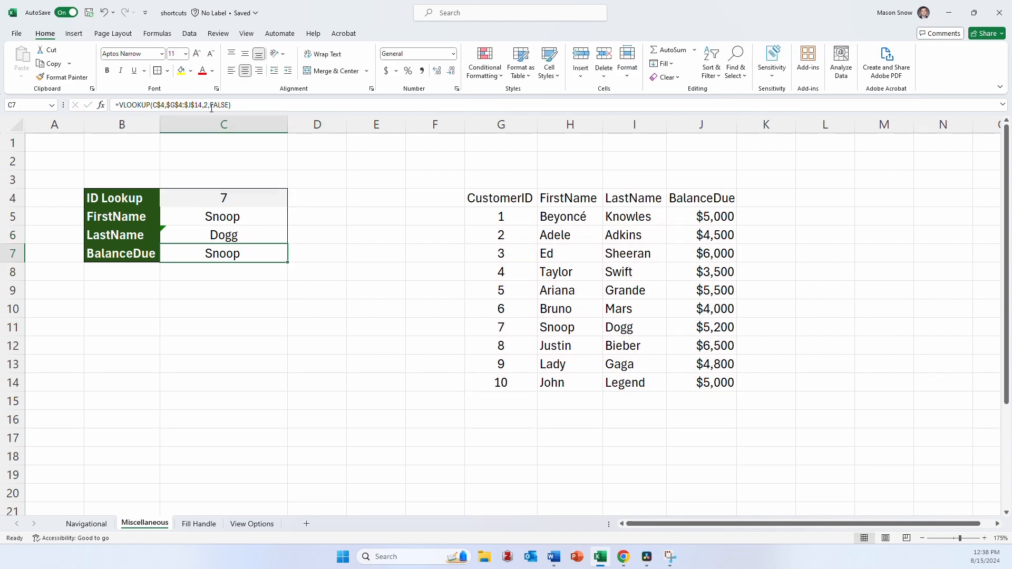
# - Set the column index of the BalanceDue lookup formula in C7 to 4
pyautogui.click(204, 105)
pyautogui.press('Delete')
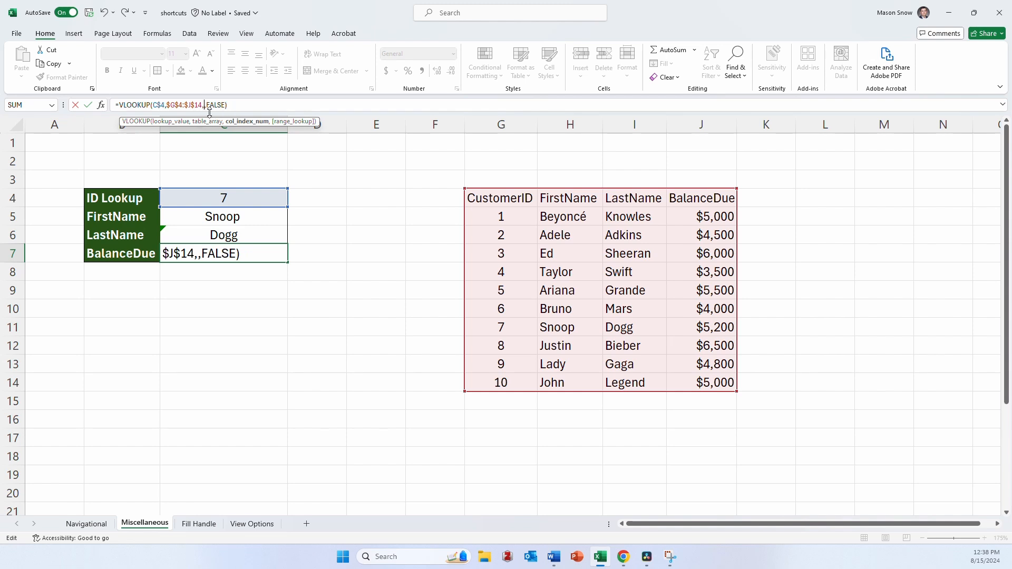
pyautogui.write('4')
pyautogui.press('Return')
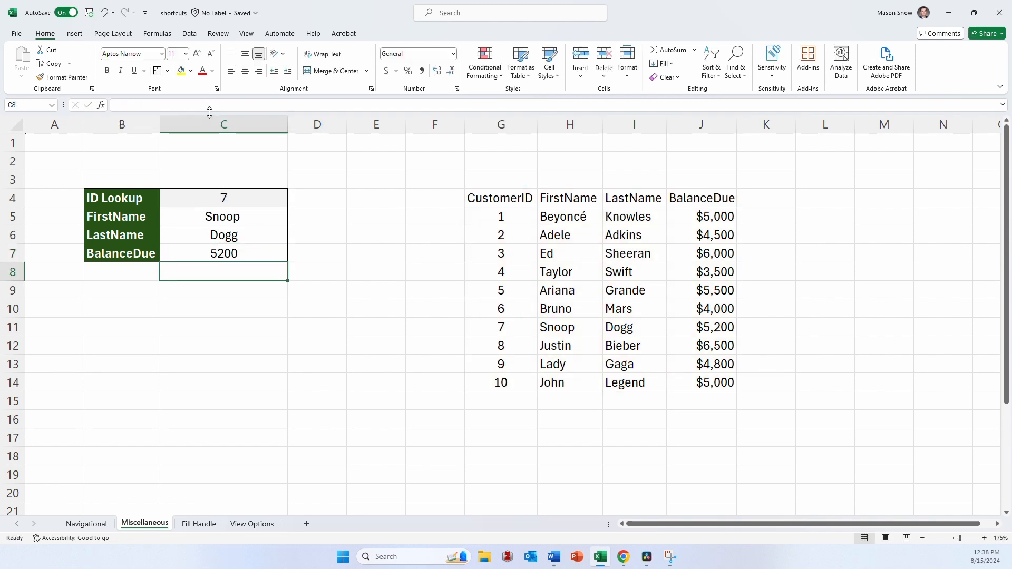
# - Test the lookup by entering customer ID 10 in the ID Lookup cell C4, followed by ID 5
pyautogui.press('Up')
pyautogui.press('Up')
pyautogui.press('Up')
pyautogui.press('Up')
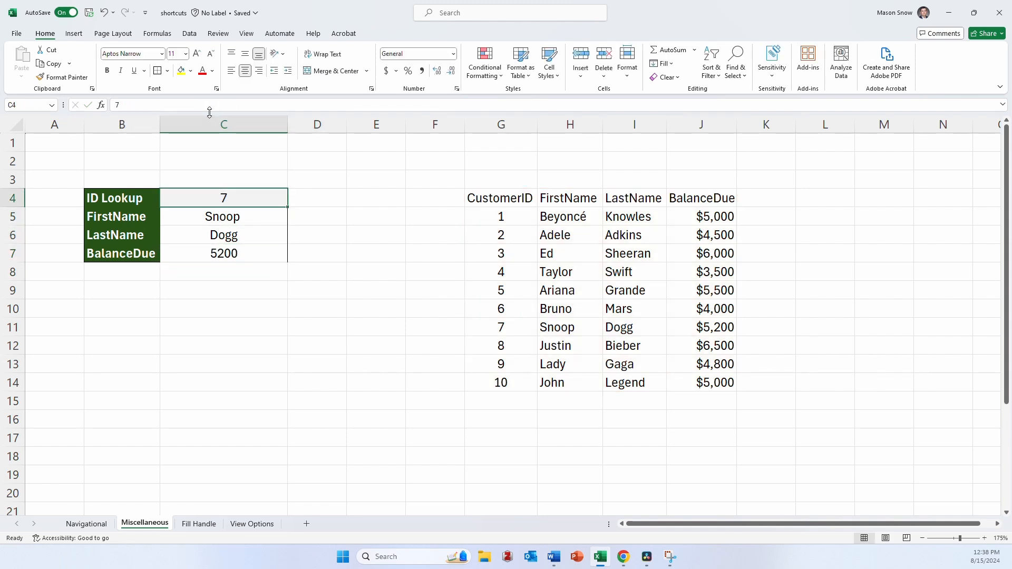
pyautogui.write('10')
pyautogui.press('Return')
pyautogui.press('Up')
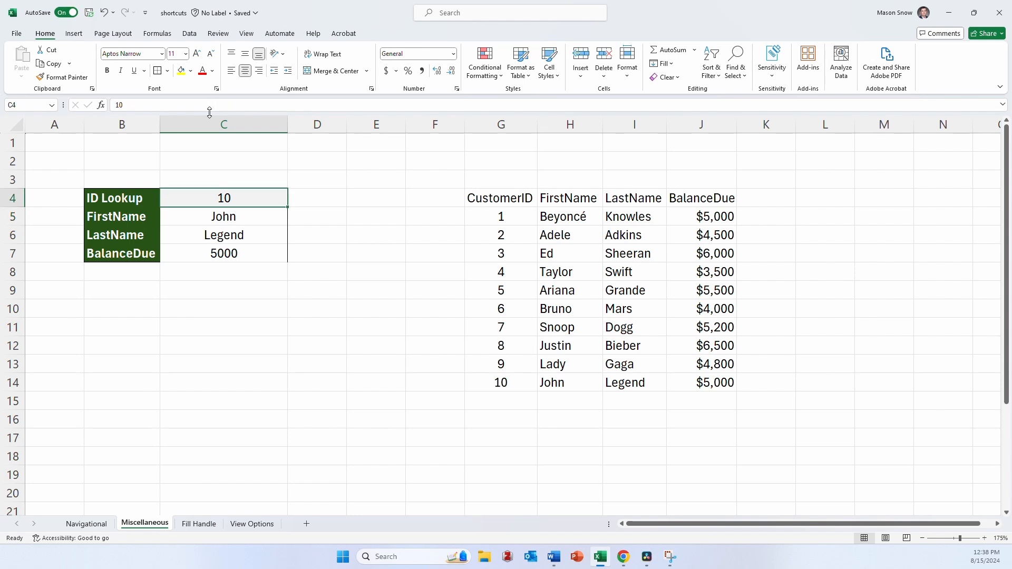
pyautogui.write('5')
pyautogui.press('Return')
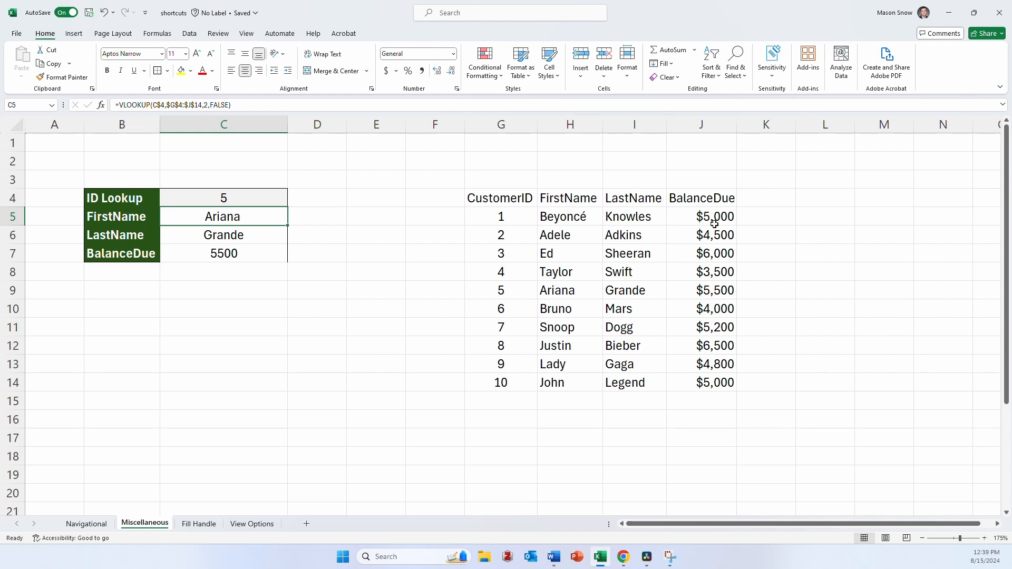
pyautogui.click(704, 403)
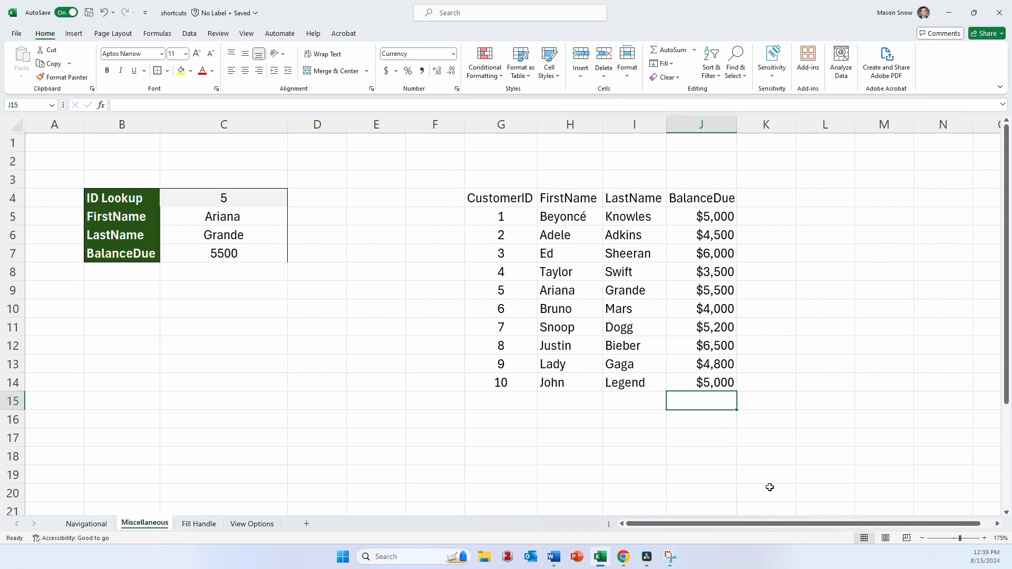
pyautogui.write('=s')
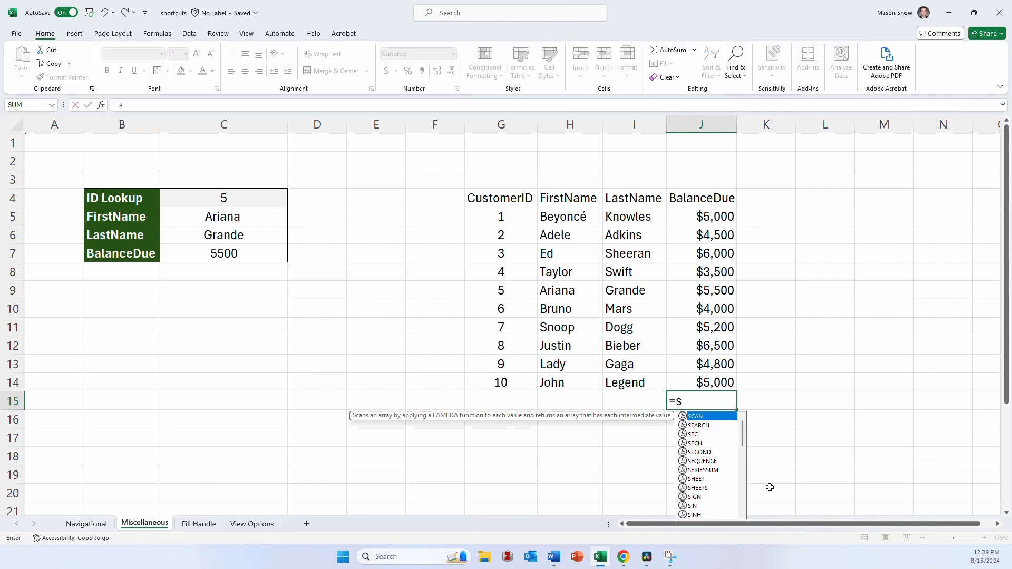
pyautogui.write('um(')
pyautogui.press('Up')
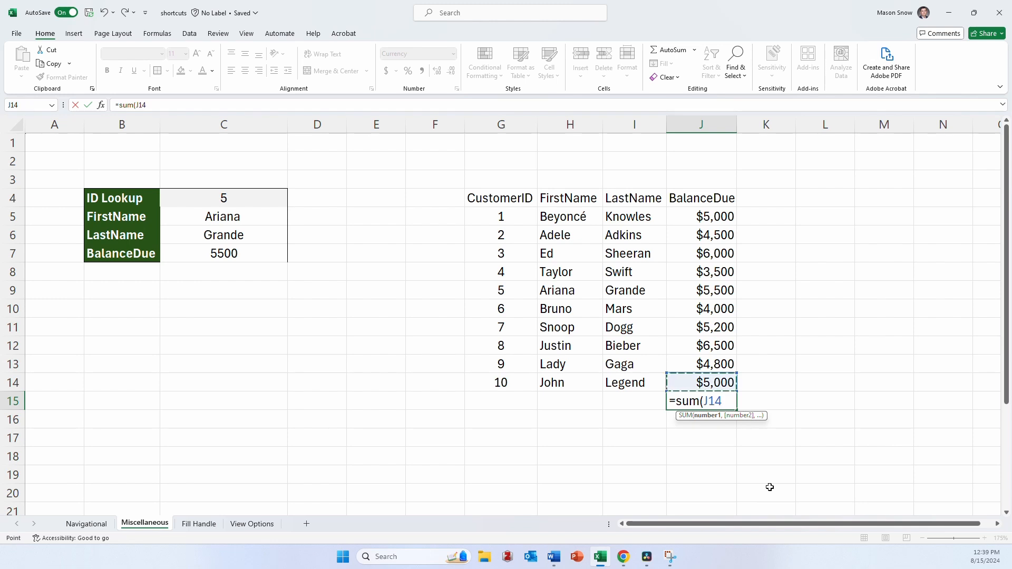
pyautogui.hotkey('ctrl', 'shift', 'Up')
pyautogui.hotkey('shift', 'Down')
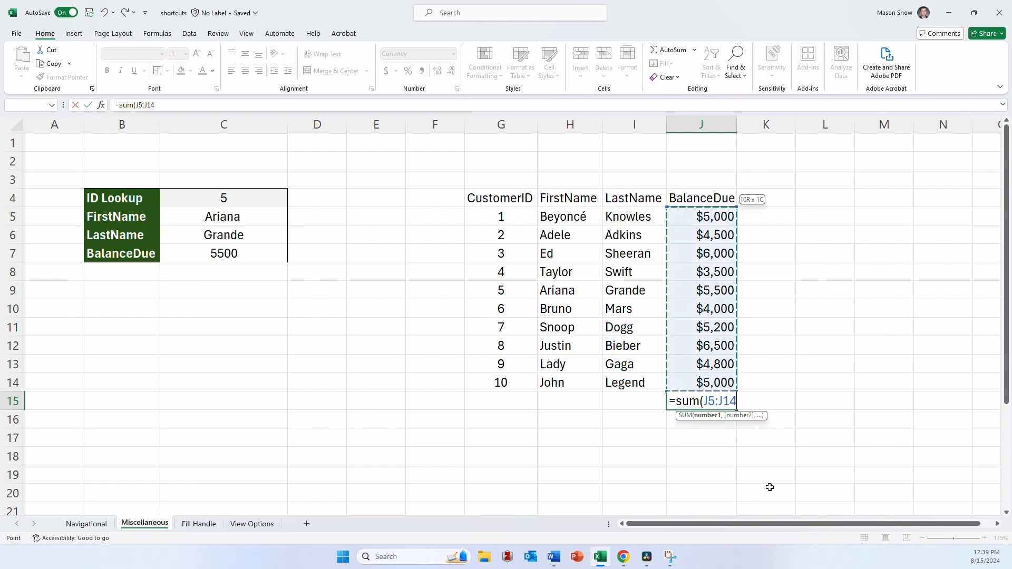
pyautogui.press('Escape')
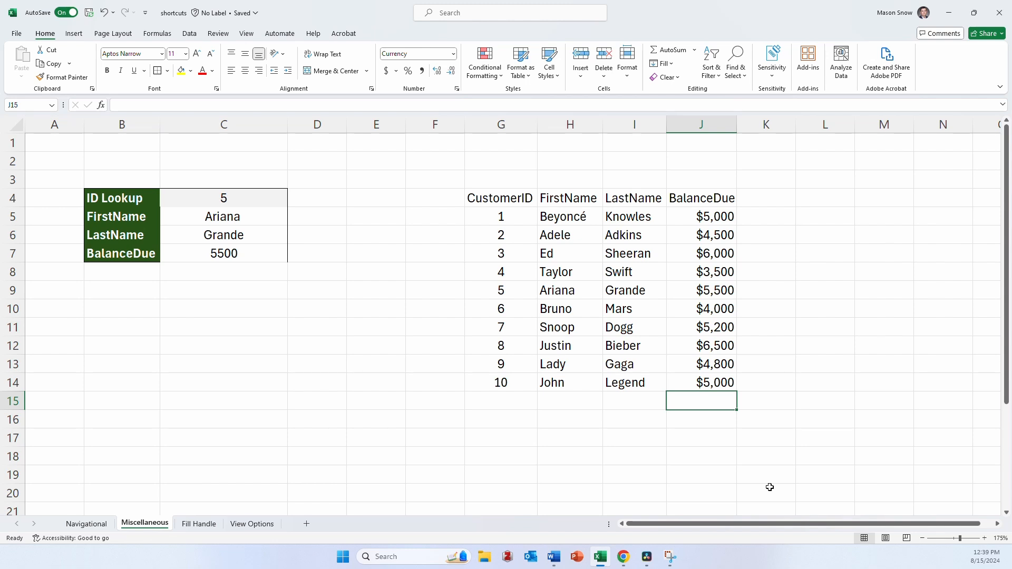
# - Insert an AutoSum of the BalanceDue column in J15
pyautogui.hotkey('alt', '=')
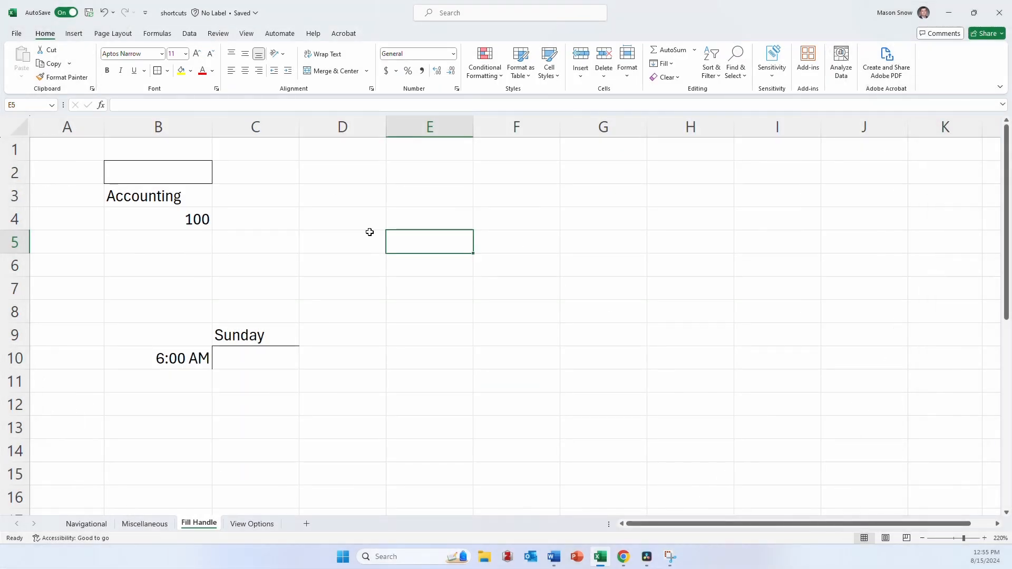
# - Extend the bordered formatting of the empty cell B2 across row 2 to F2 with the fill handle
pyautogui.click(189, 175)
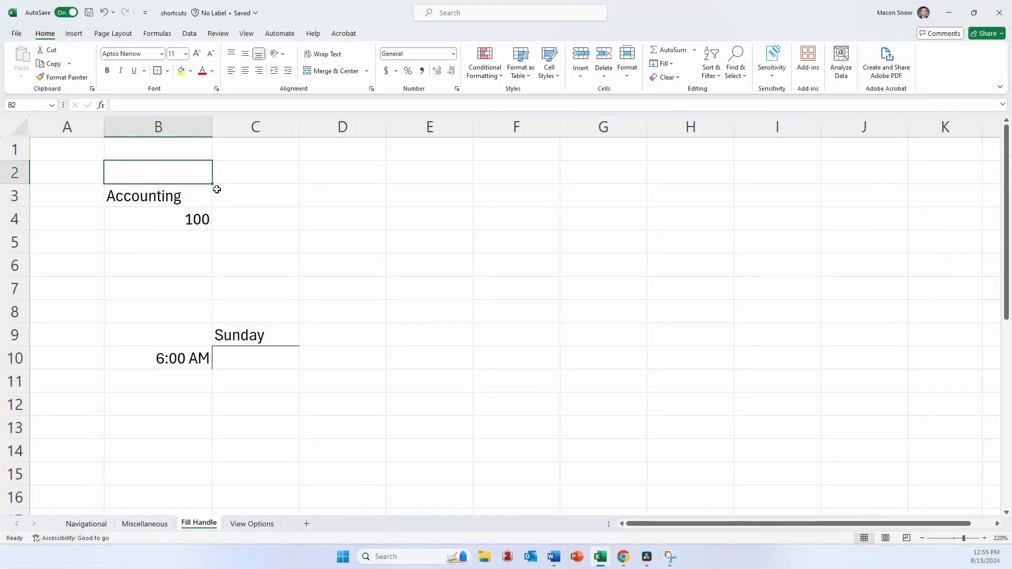
pyautogui.click(215, 188)
pyautogui.click(185, 173)
pyautogui.moveTo(212, 183); pyautogui.dragTo(552, 193)
pyautogui.click(442, 239)
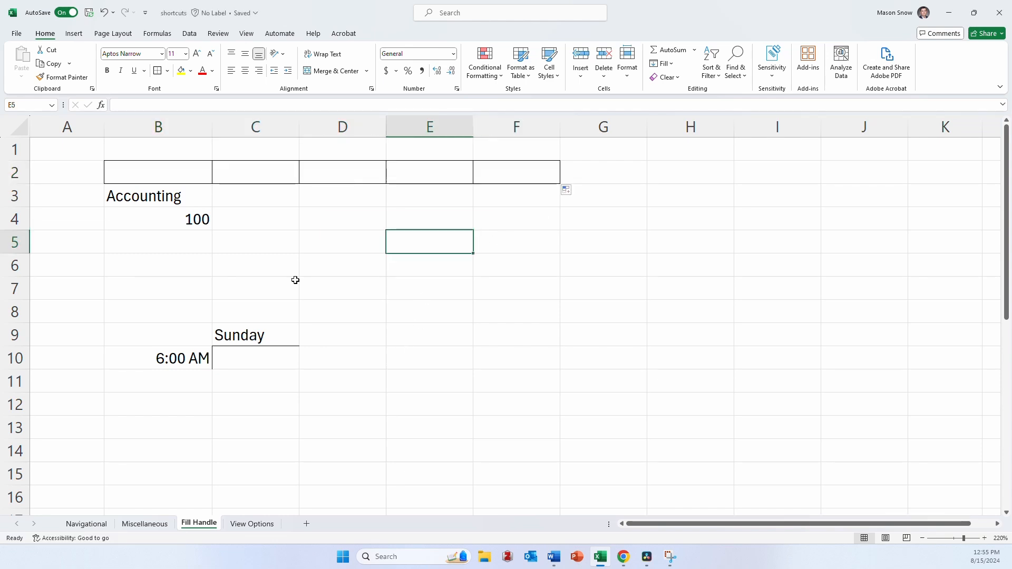
# - Fill the text Accounting from B3 across row 3 to F3
pyautogui.click(243, 217)
pyautogui.click(205, 203)
pyautogui.moveTo(212, 206); pyautogui.dragTo(558, 195)
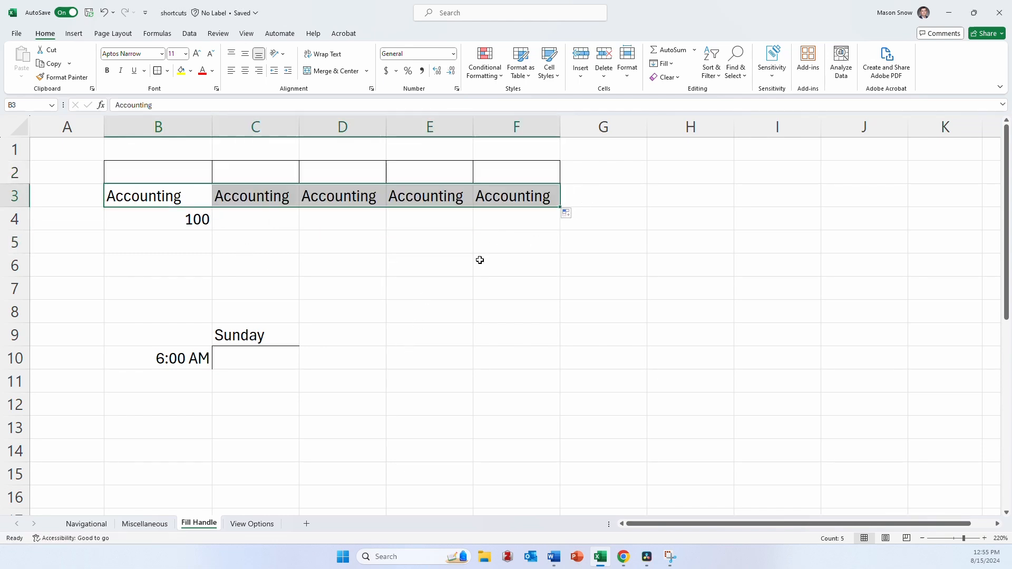
# - Enter the formula =B4+1 in C4 and fill it across row 4 to F4
pyautogui.click(239, 218)
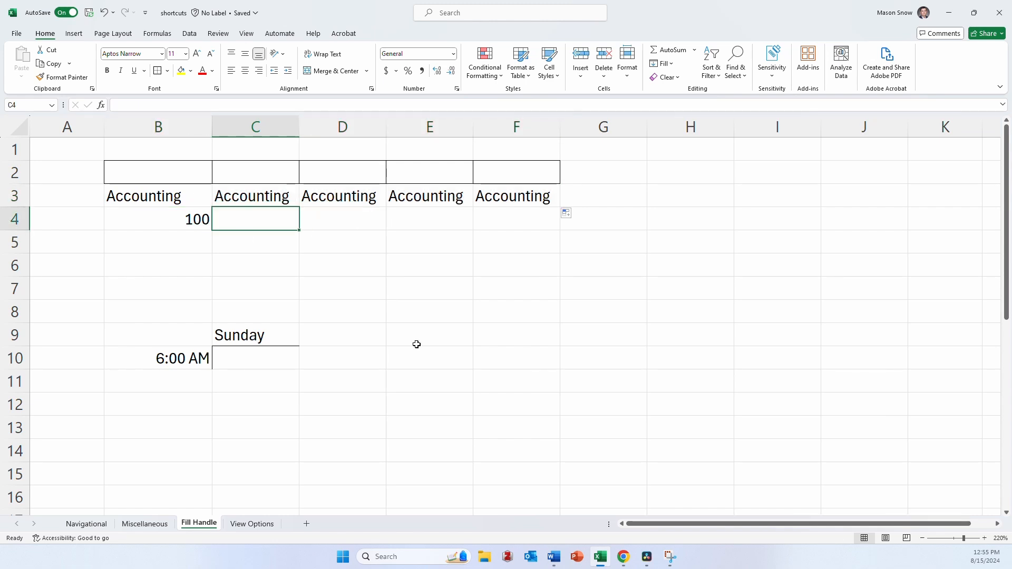
pyautogui.write('=')
pyautogui.press('Left')
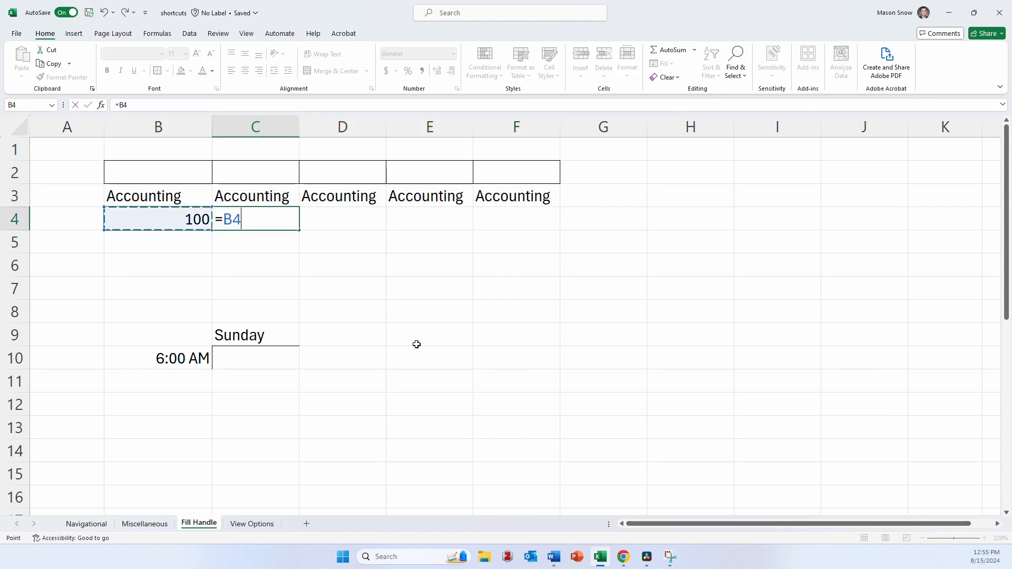
pyautogui.write('+1')
pyautogui.press('Return')
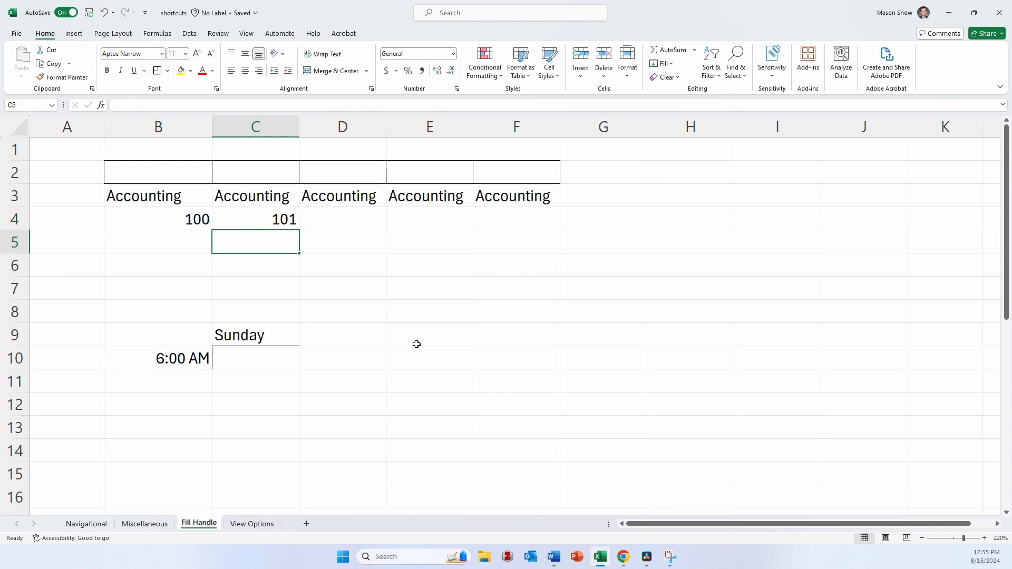
pyautogui.press('Up')
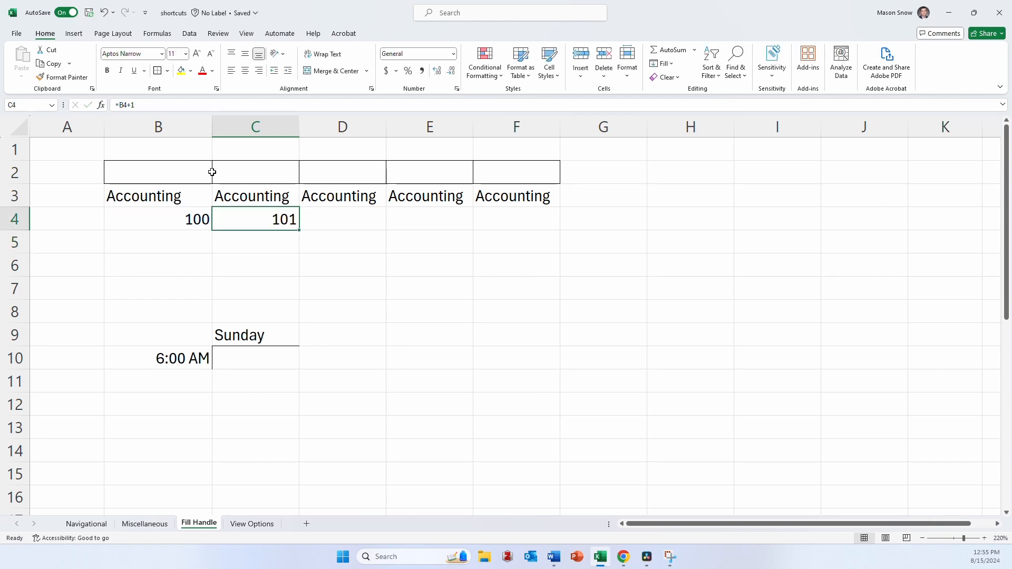
pyautogui.moveTo(299, 231); pyautogui.dragTo(548, 232)
# - Fill the weekdays from Sunday in C9 across to I9 and the hourly times from 6:00 AM in B10 down to B21
pyautogui.scroll(-2, 522, 342)
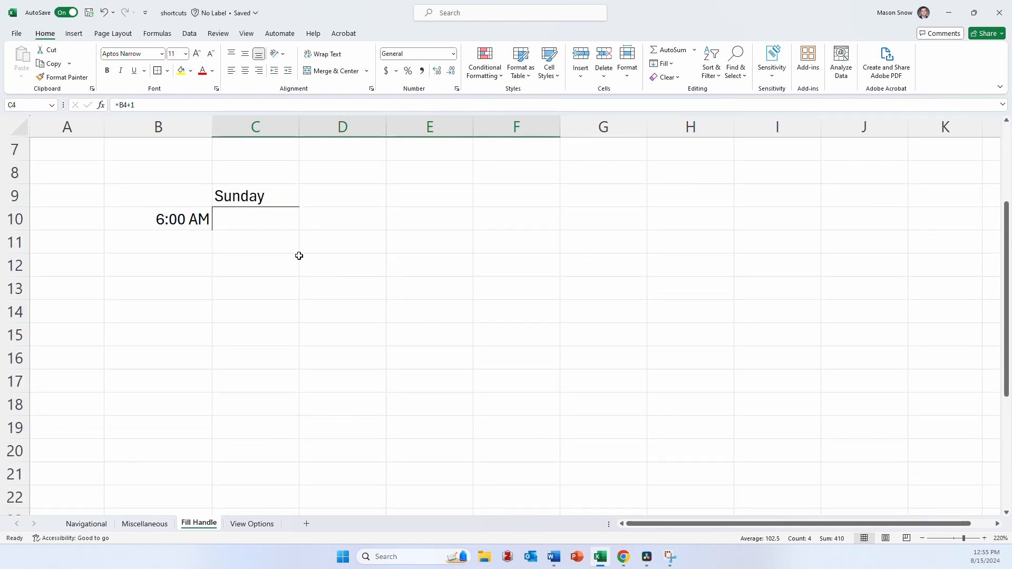
pyautogui.click(271, 198)
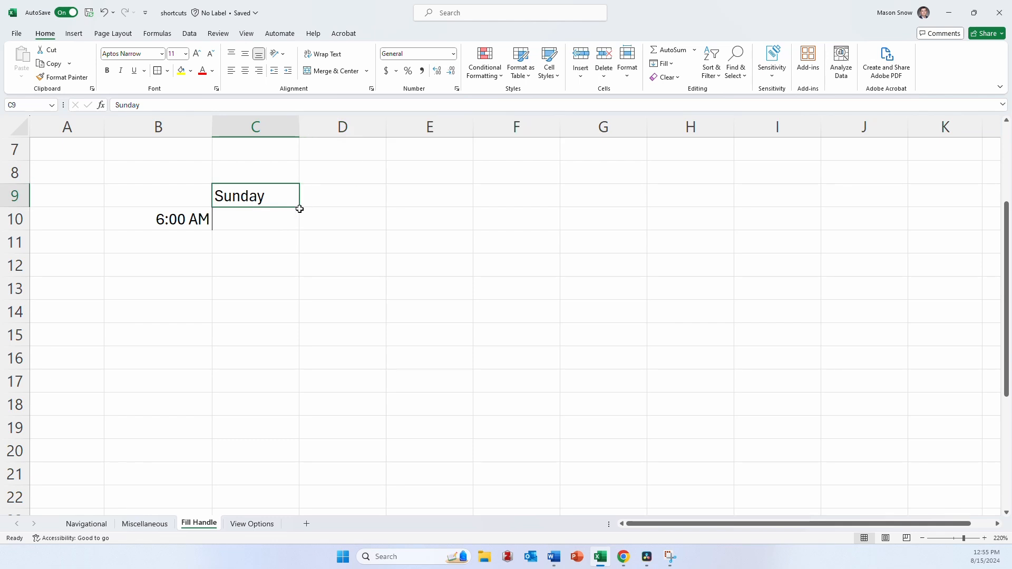
pyautogui.moveTo(298, 208); pyautogui.dragTo(780, 213)
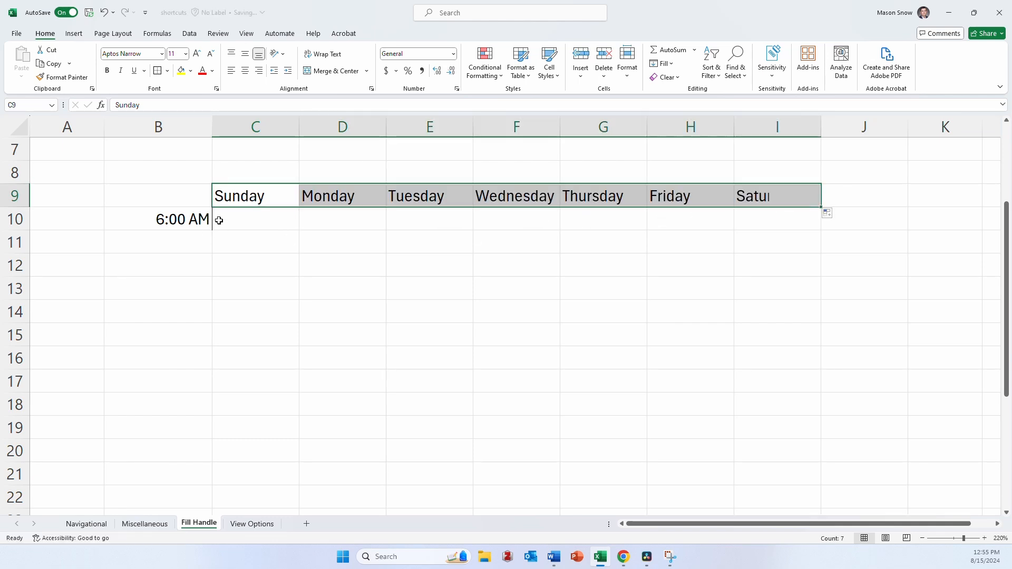
pyautogui.click(195, 220)
pyautogui.moveTo(212, 230); pyautogui.dragTo(192, 488)
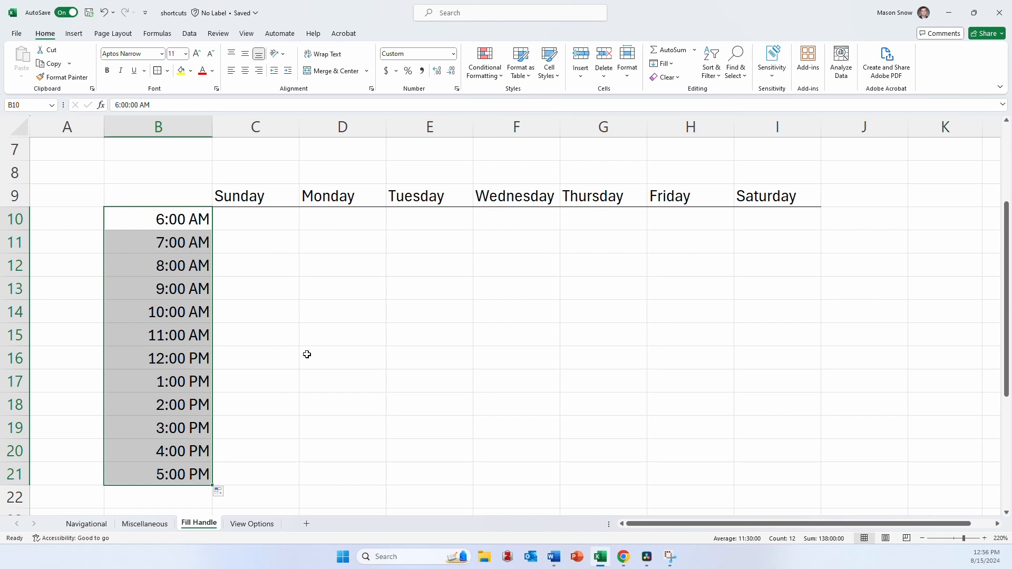
# - Fill the Monday, January and Q1 series from C24:C26 across to column I and check where the quarters restart
pyautogui.scroll(-3, 307, 354)
pyautogui.scroll(-2, 307, 354)
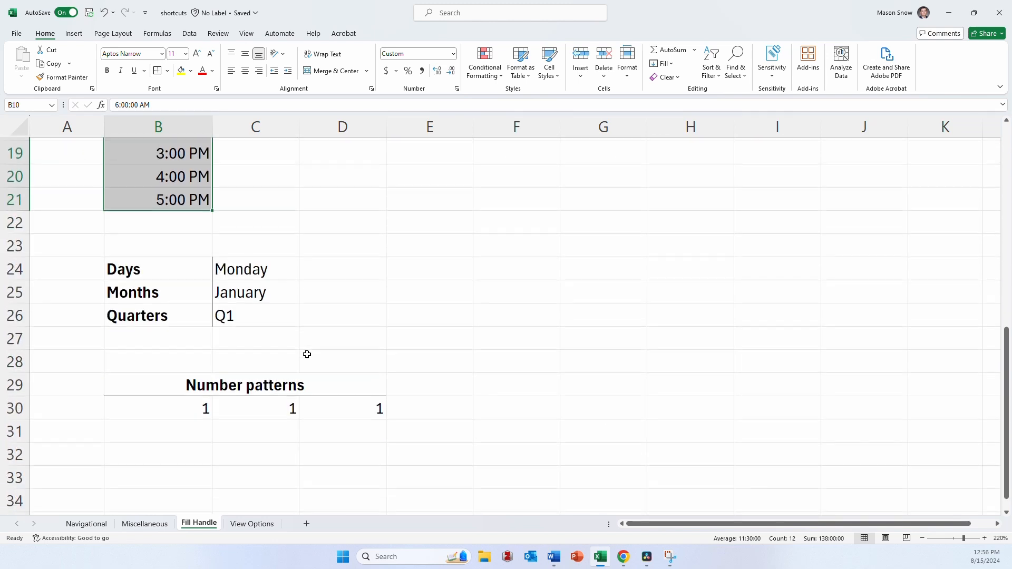
pyautogui.moveTo(248, 197); pyautogui.dragTo(794, 246)
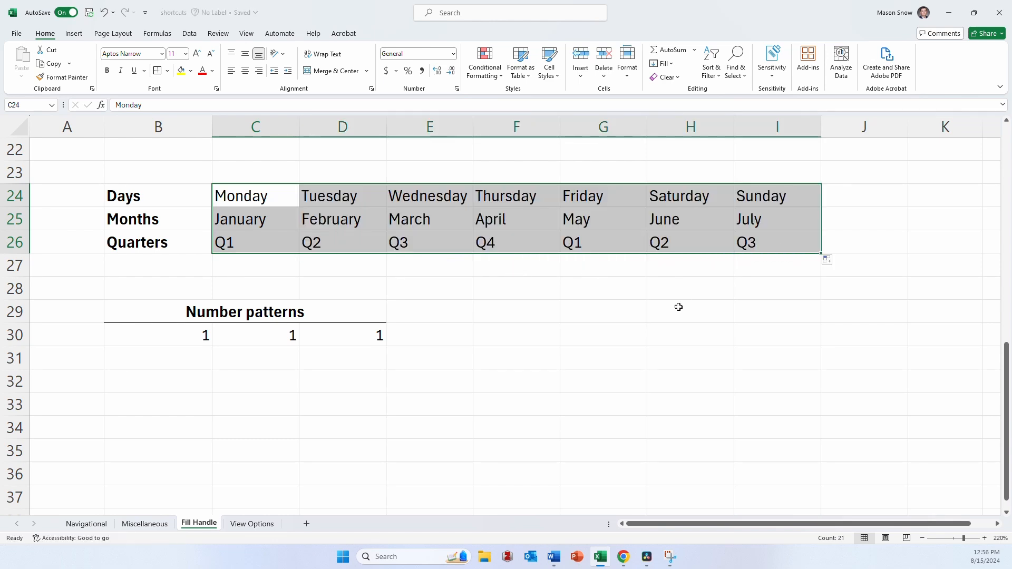
pyautogui.click(244, 242)
pyautogui.click(520, 238)
pyautogui.click(611, 237)
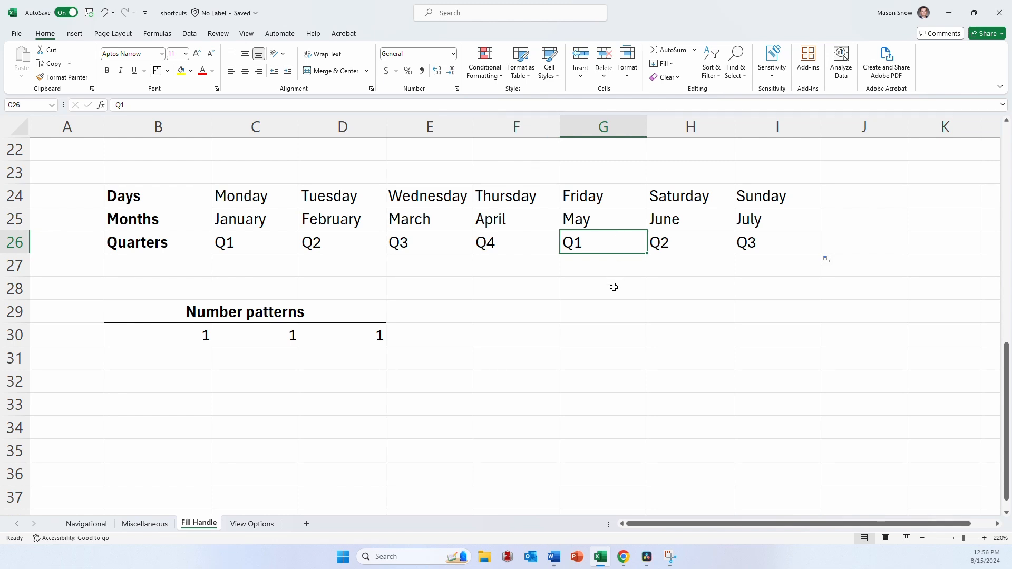
# - Fill the single value 1 under Number patterns from B30 down to B40
pyautogui.scroll(-3, 613, 287)
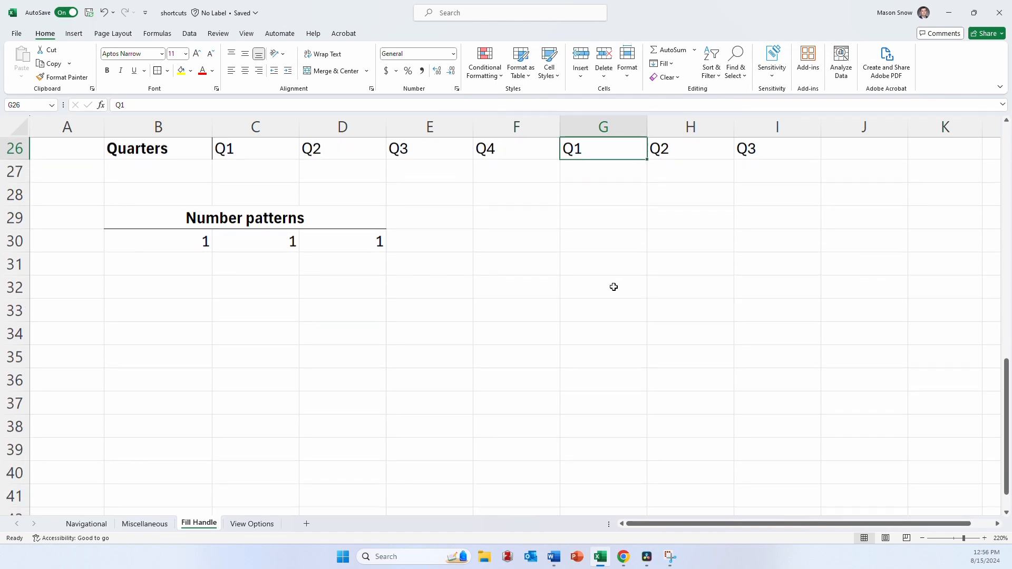
pyautogui.scroll(1, 497, 285)
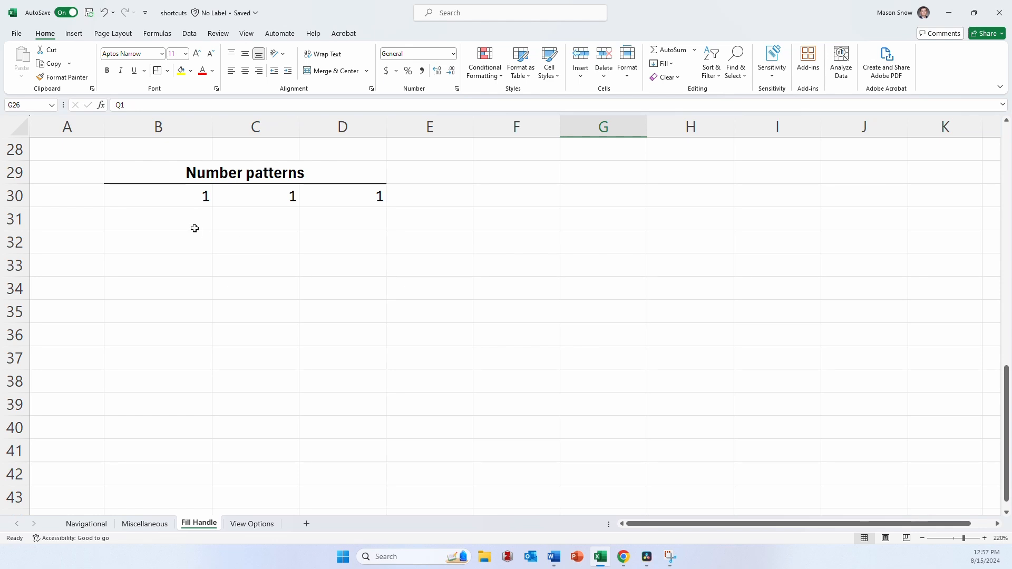
pyautogui.click(189, 202)
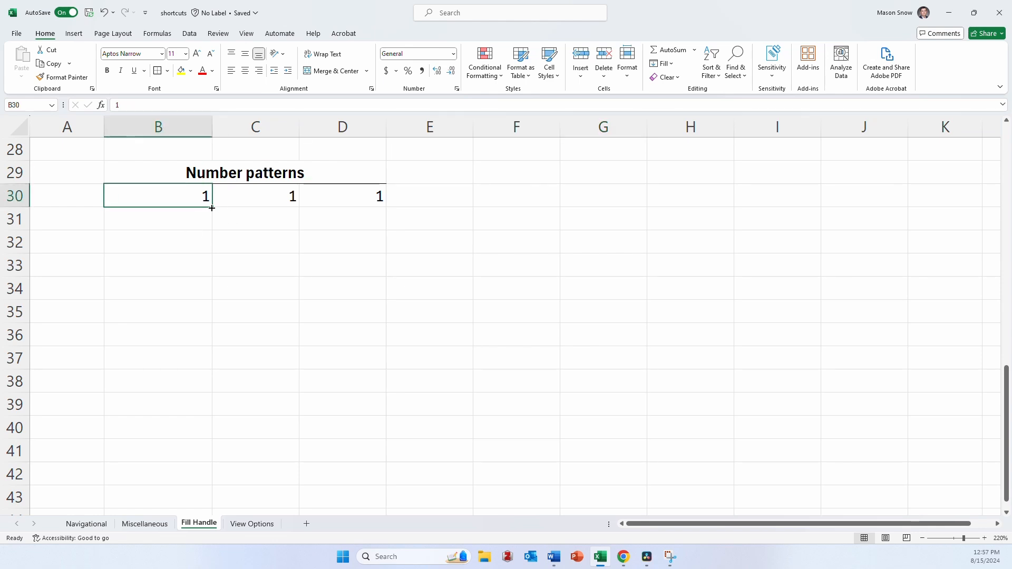
pyautogui.moveTo(217, 208); pyautogui.dragTo(196, 429)
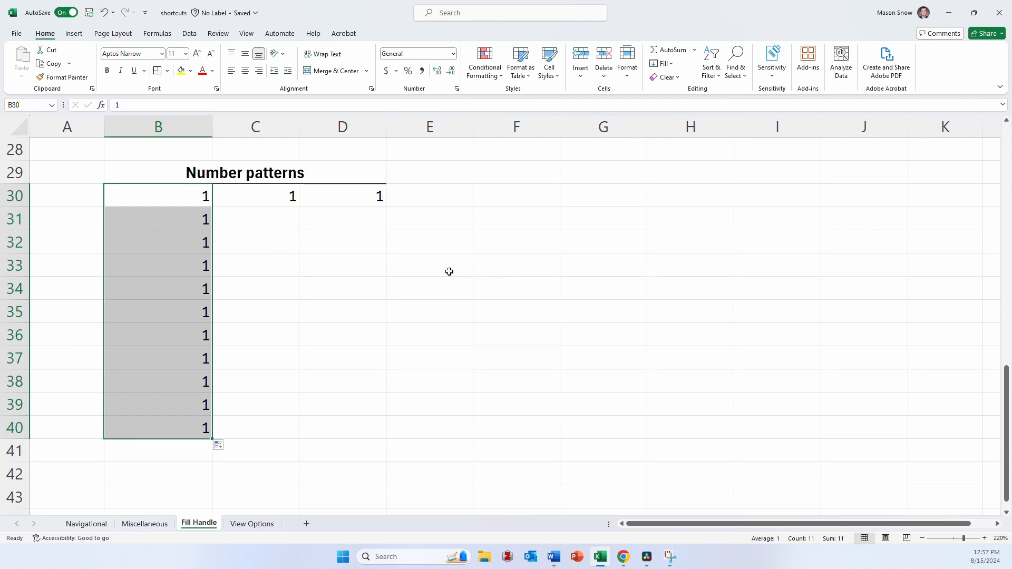
# - Enter 2 in C31 and fill the pattern from C30:C31 down to C40
pyautogui.click(260, 221)
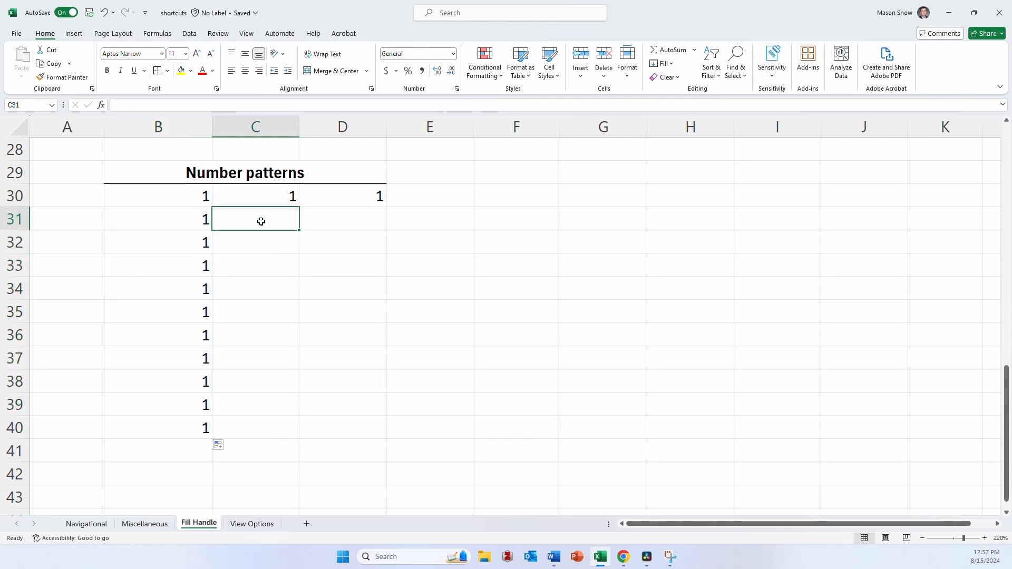
pyautogui.write('2')
pyautogui.press('Return')
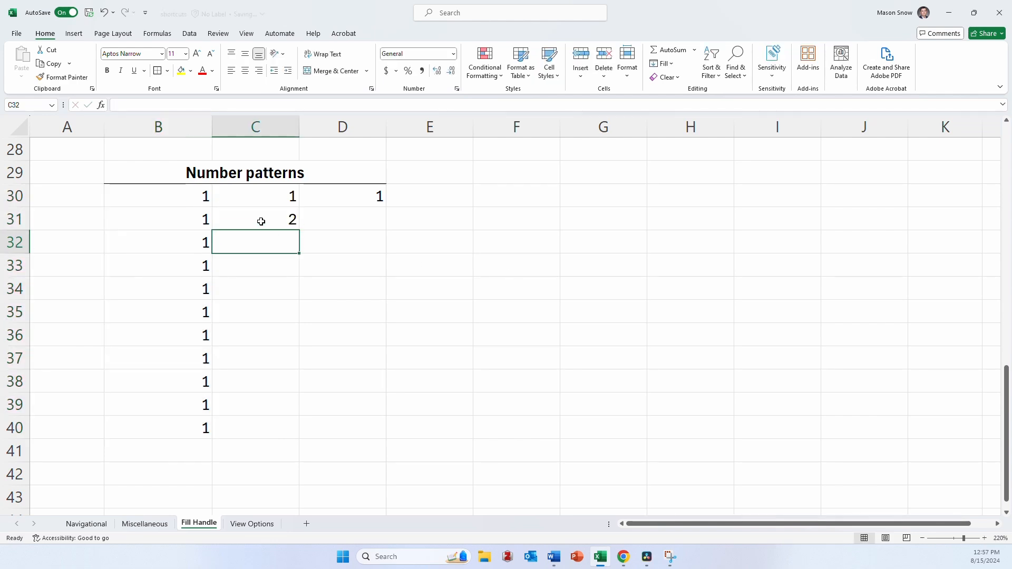
pyautogui.moveTo(282, 194); pyautogui.dragTo(297, 438)
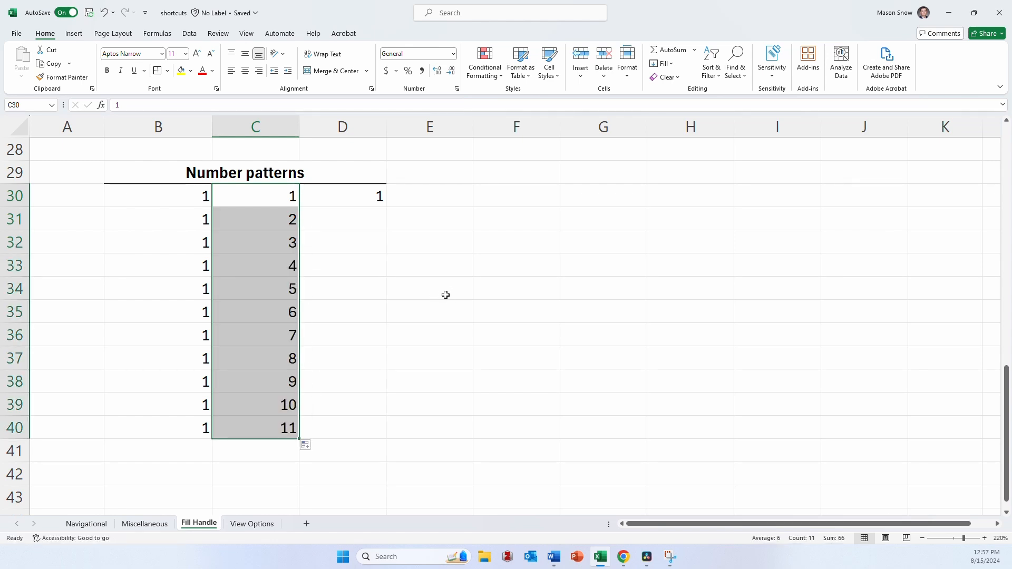
# - Enter 3 in D31 and 5 in D32, and fill the odd-number pattern from D30 down column D
pyautogui.doubleClick(362, 229)
pyautogui.write('3')
pyautogui.press('Return')
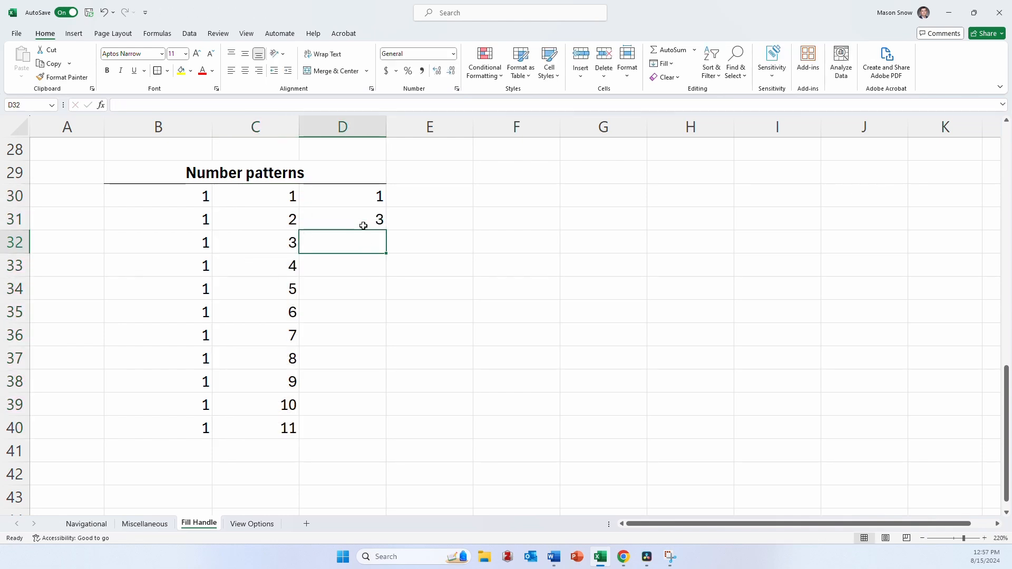
pyautogui.write('5')
pyautogui.press('Return')
pyautogui.moveTo(363, 203); pyautogui.dragTo(378, 441)
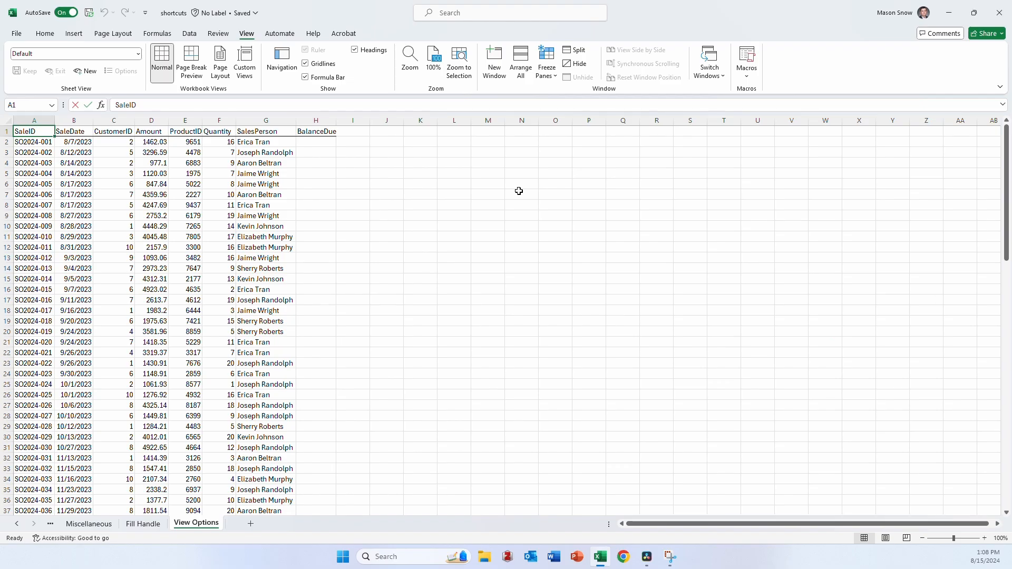
# - Freeze the top row of the View Options sheet and scroll through the sales data to check the headers
pyautogui.scroll(-4, 275, 182)
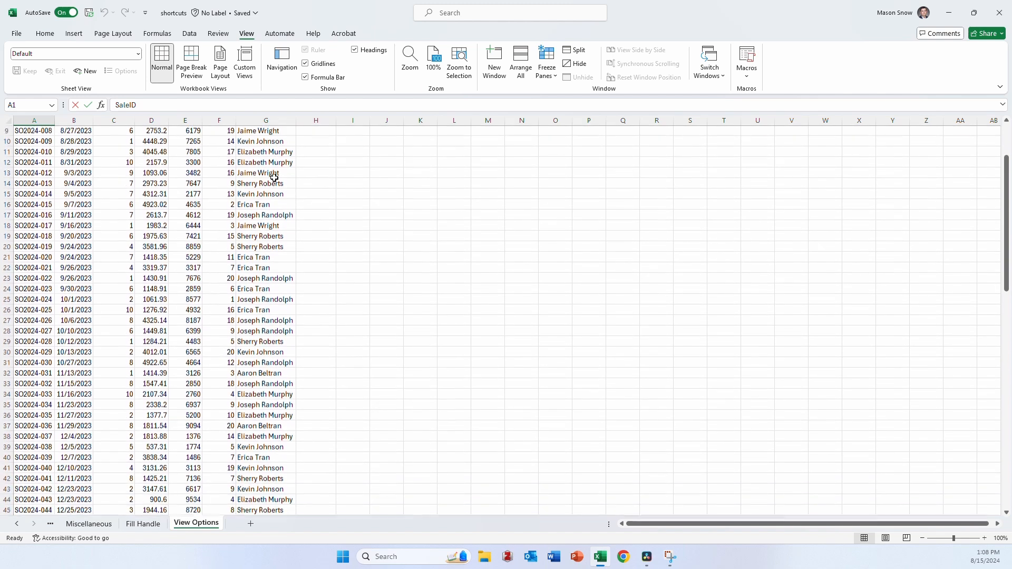
pyautogui.scroll(4, 300, 205)
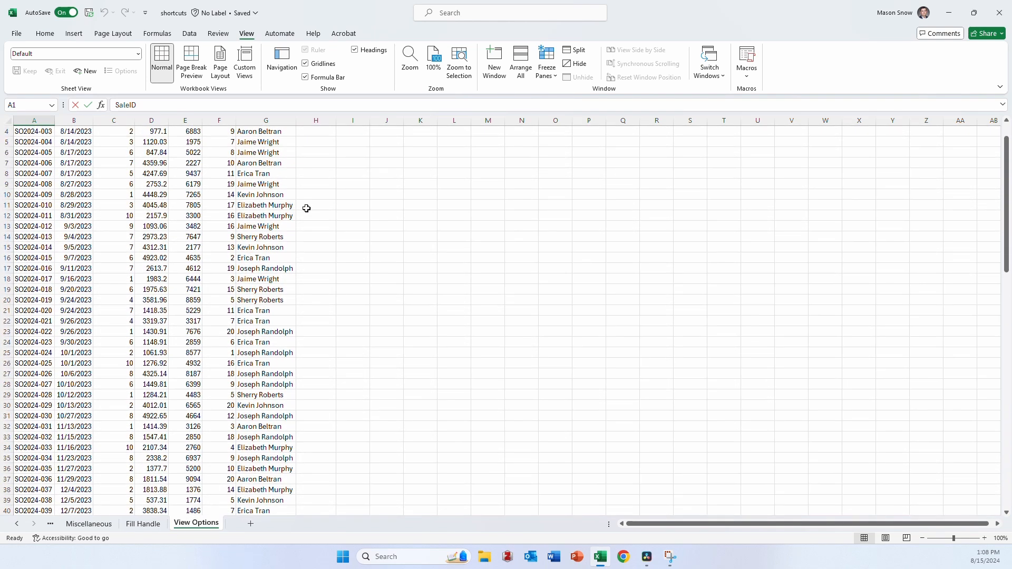
pyautogui.click(554, 75)
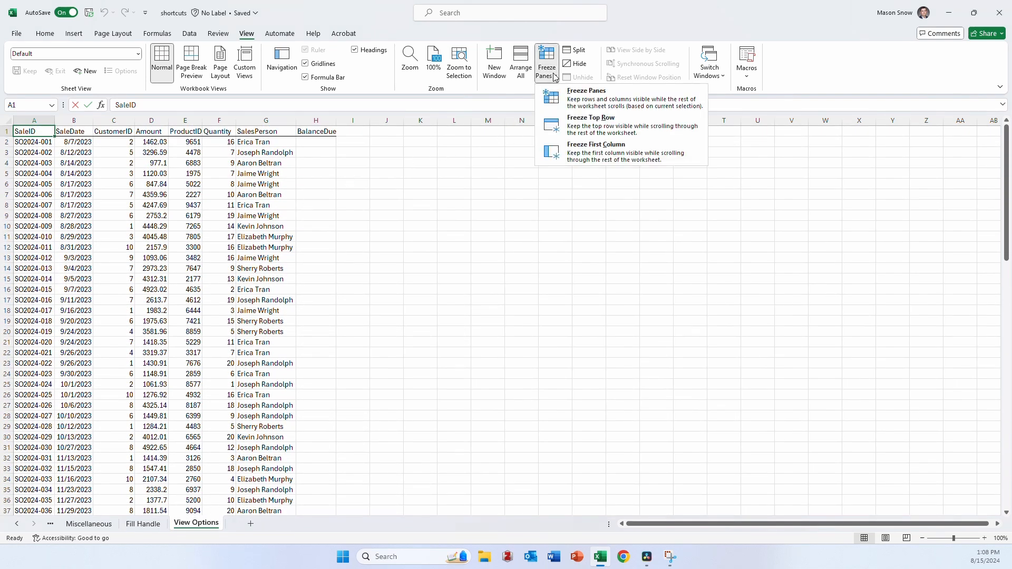
pyautogui.click(609, 131)
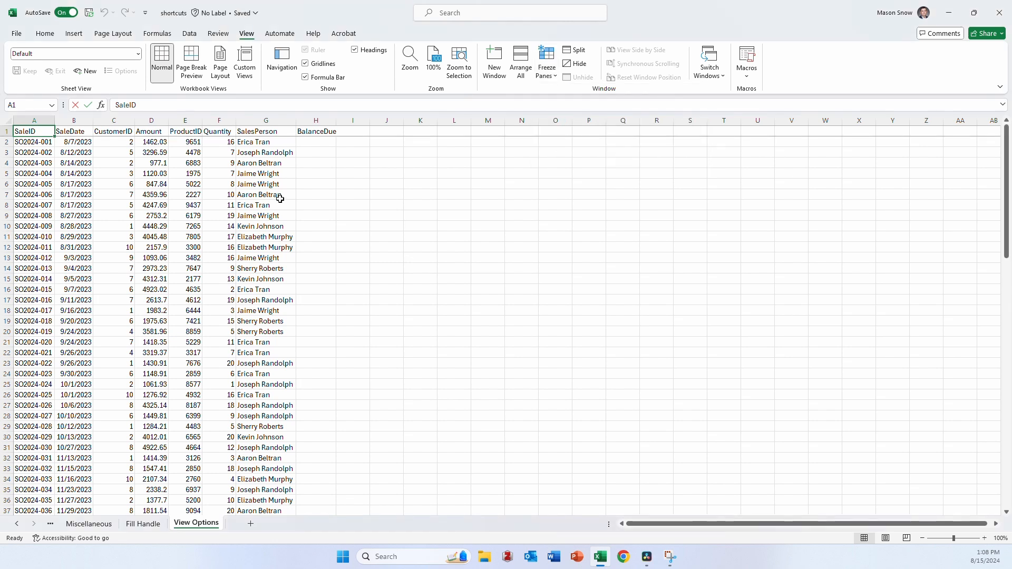
pyautogui.scroll(-5, 280, 199)
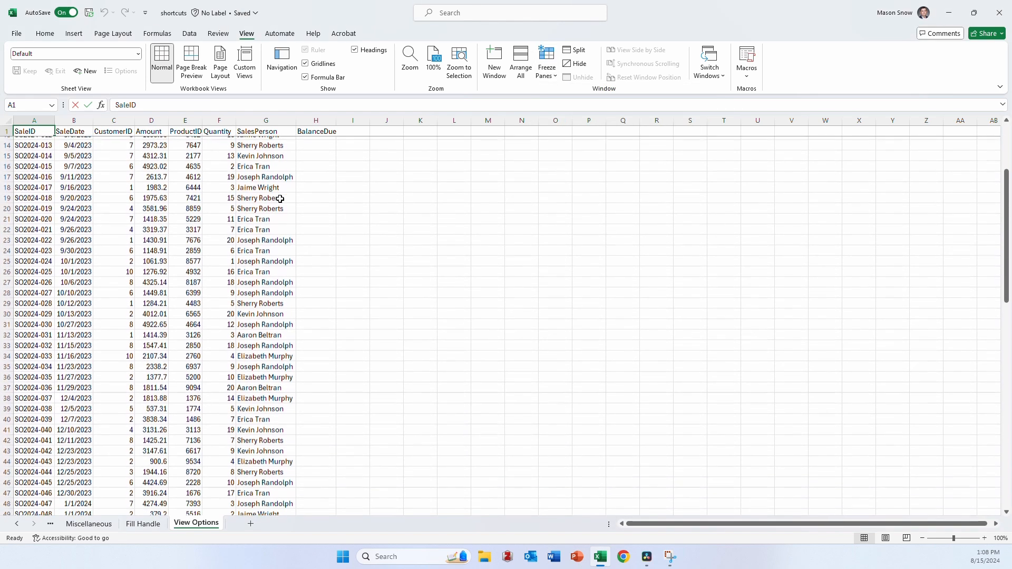
pyautogui.scroll(5, 280, 199)
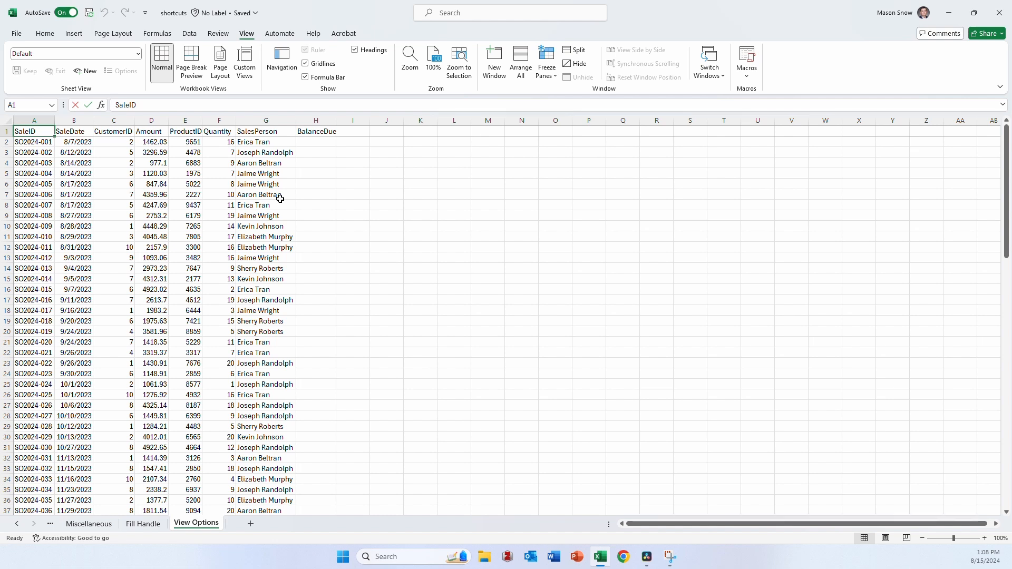
# - Open a second window of the shortcuts workbook and place both windows side by side
pyautogui.click(499, 72)
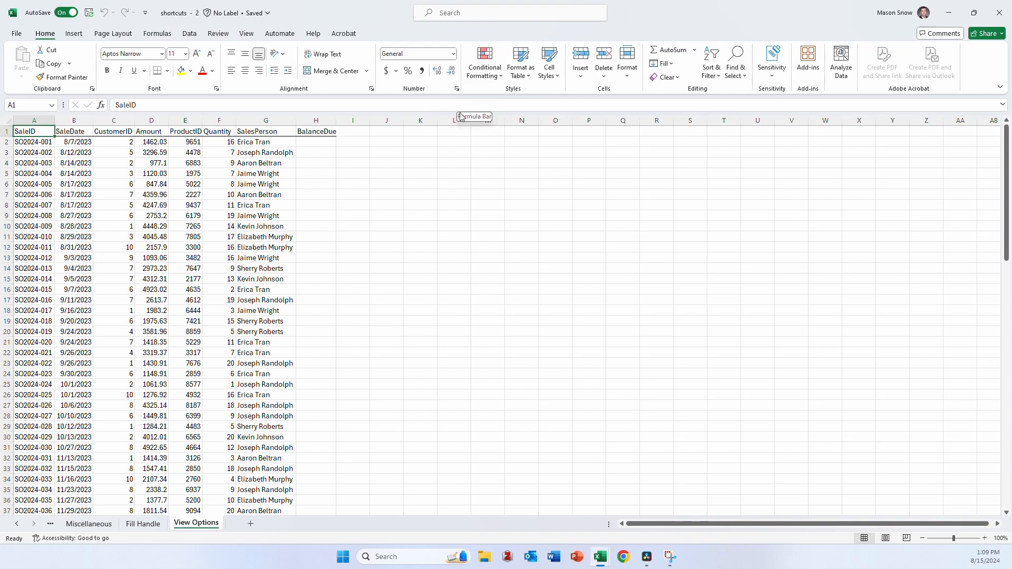
pyautogui.press('super+Left')
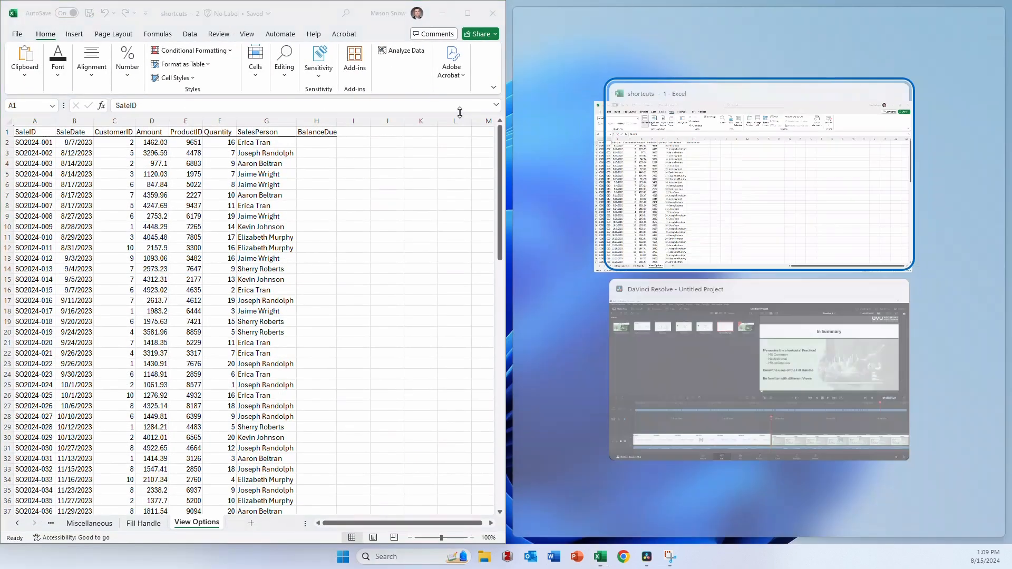
pyautogui.press('Return')
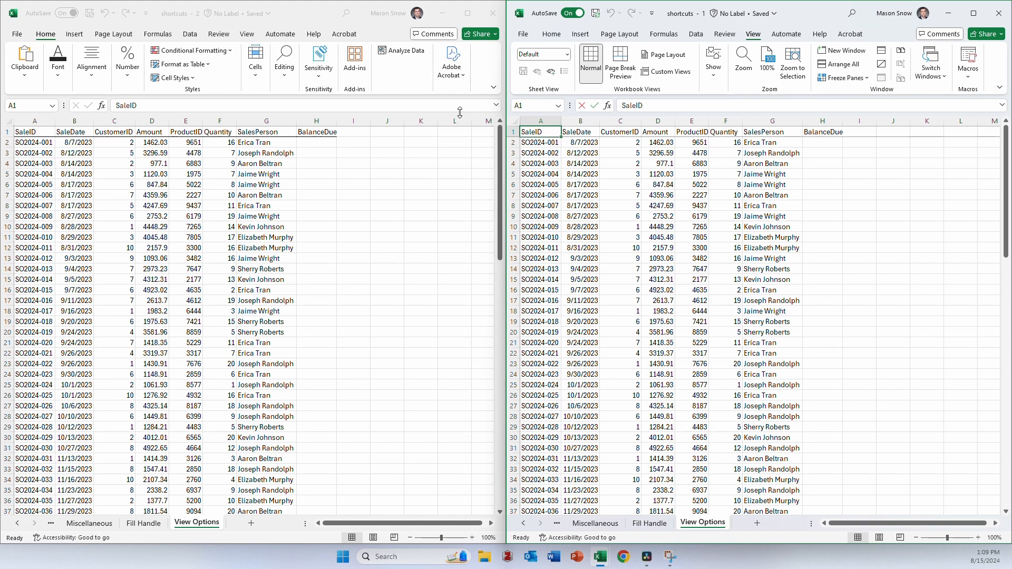
# - Enter the test values 1, 2 and 3 in BalanceDue cells H2 to H4 of the new window
pyautogui.click(326, 143)
pyautogui.write('1')
pyautogui.press('Return')
pyautogui.write('2')
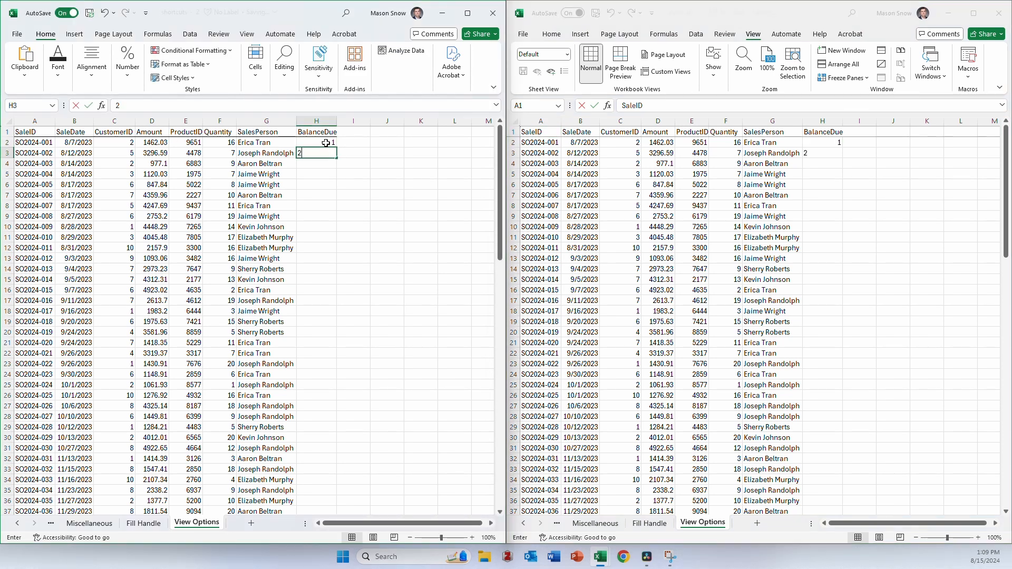
pyautogui.press('Return')
pyautogui.write('3')
pyautogui.press('Return')
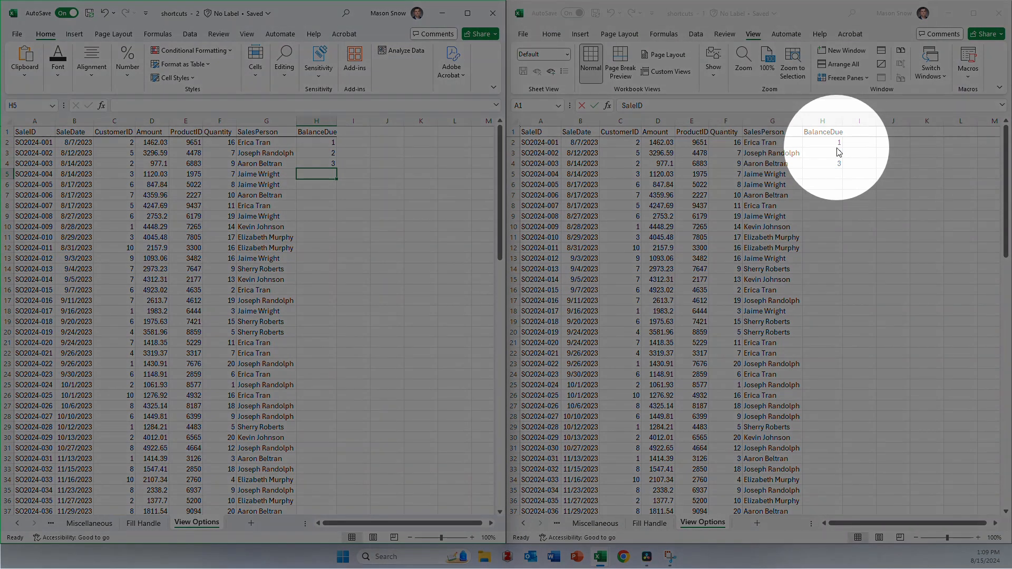
# - Clear the test values from BalanceDue cells H2 to H4
pyautogui.click(366, 186)
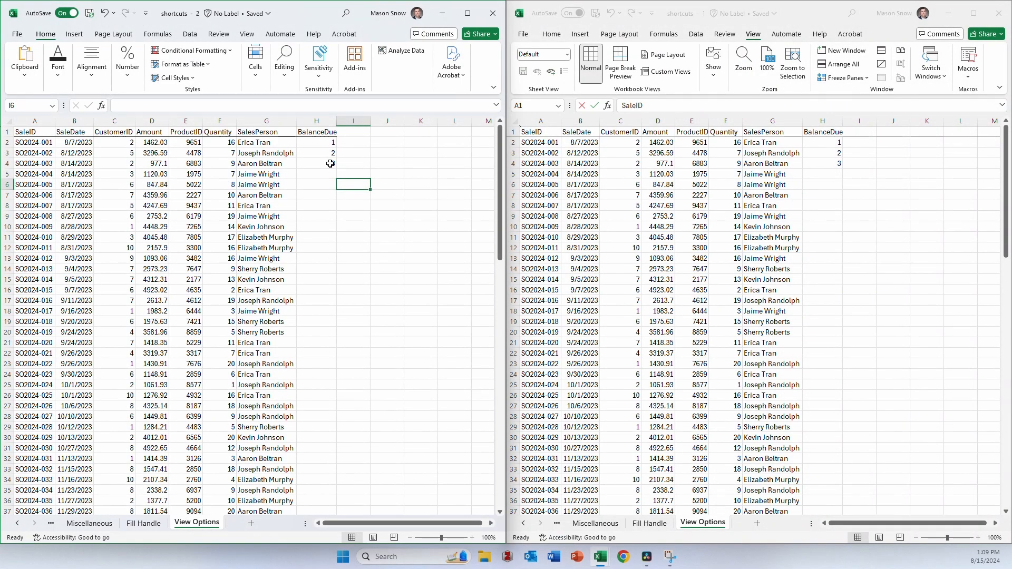
pyautogui.moveTo(330, 164); pyautogui.dragTo(320, 144)
pyautogui.press('Delete')
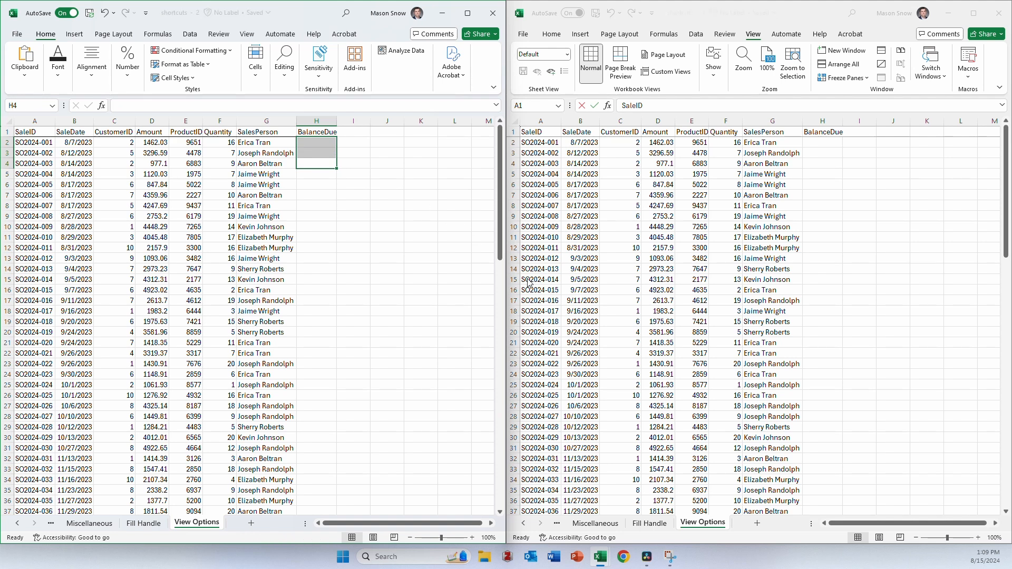
# - Show the Miscellaneous sheet in the original window and enter =VLOOKUP(C2,Miscellaneous!G4:J14,4,false) in H2 of View Options
pyautogui.click(595, 522)
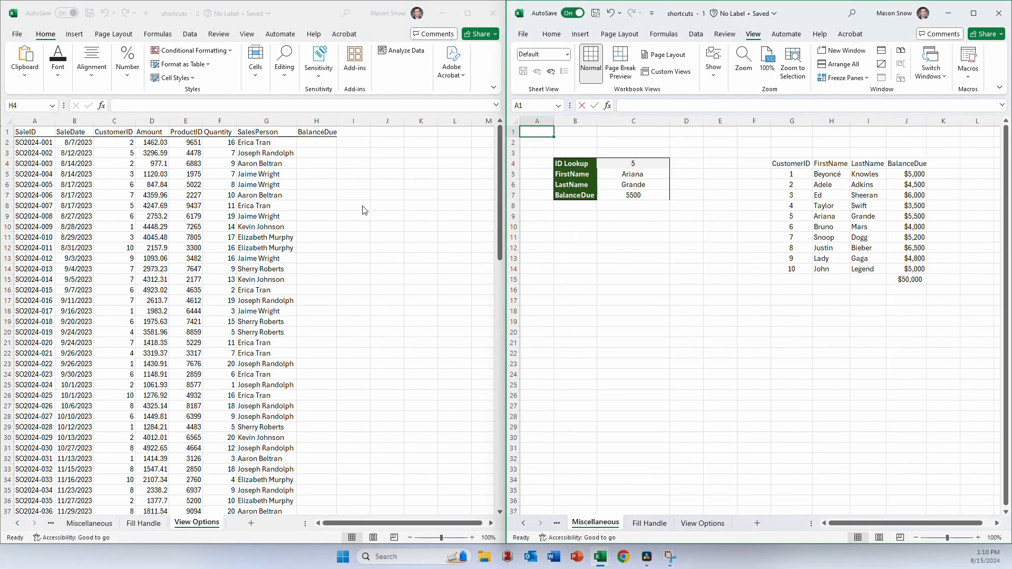
pyautogui.click(309, 142)
pyautogui.write('=VLOOKUP(')
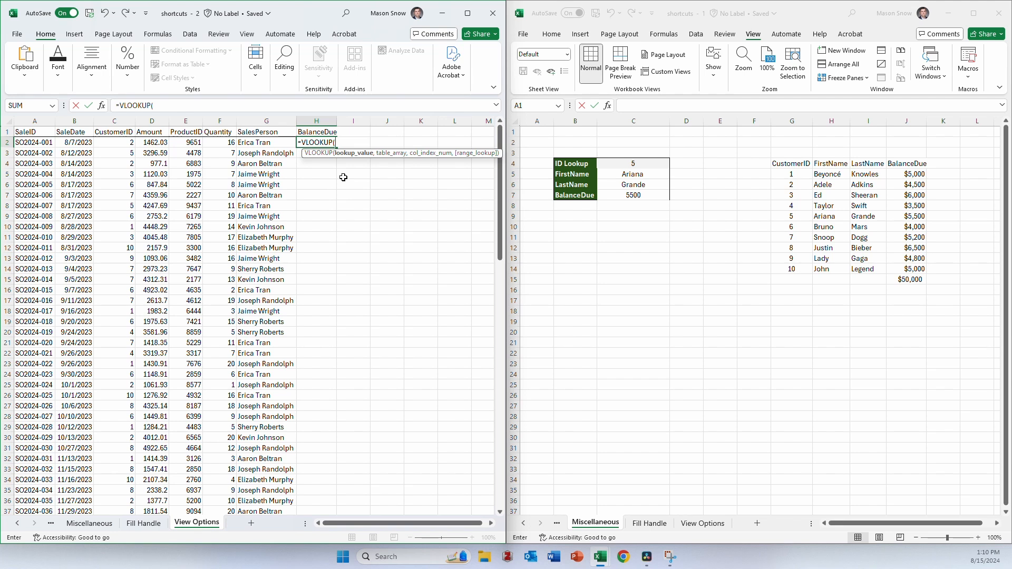
pyautogui.click(115, 141)
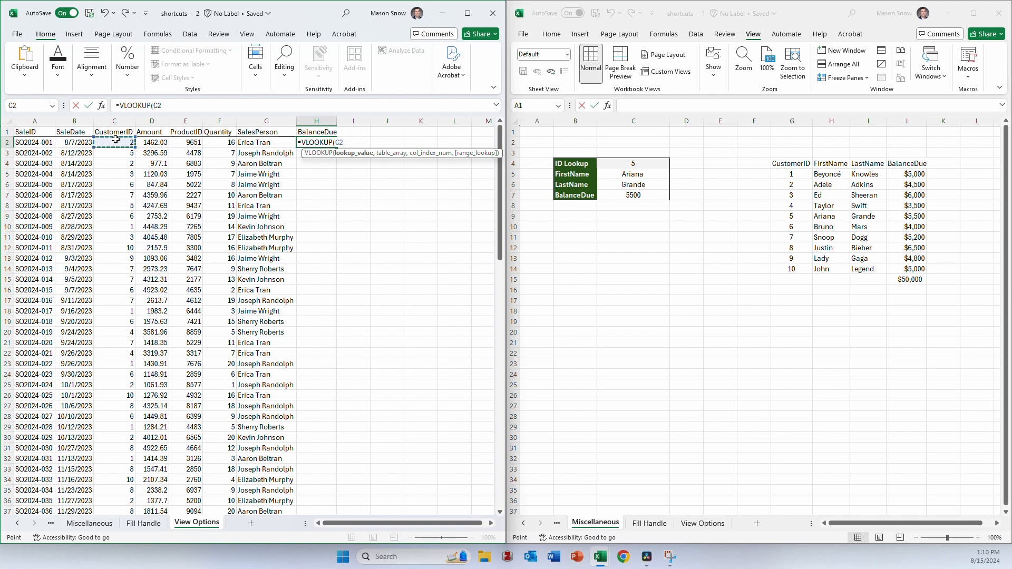
pyautogui.write(',')
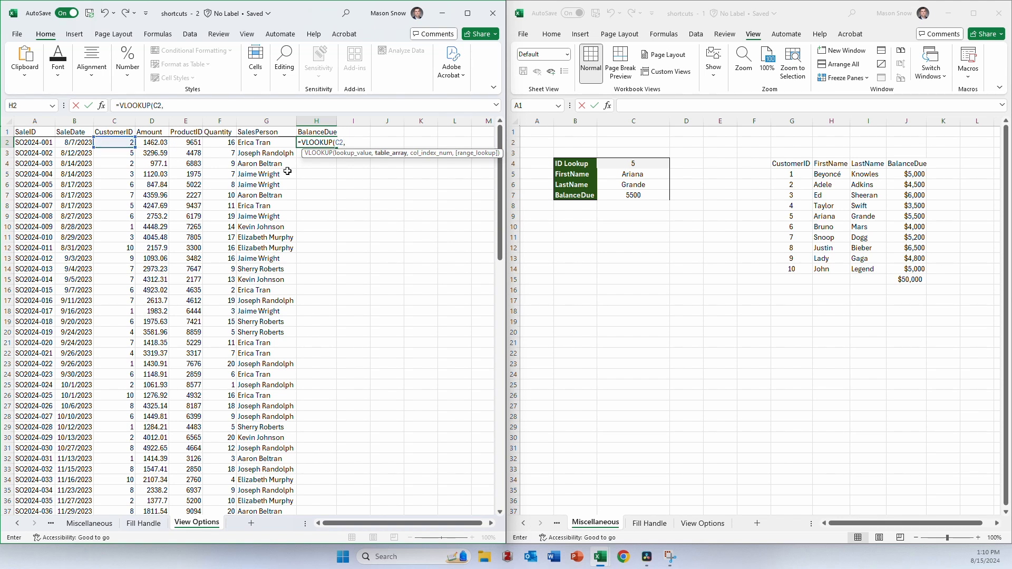
pyautogui.moveTo(779, 158); pyautogui.dragTo(900, 266)
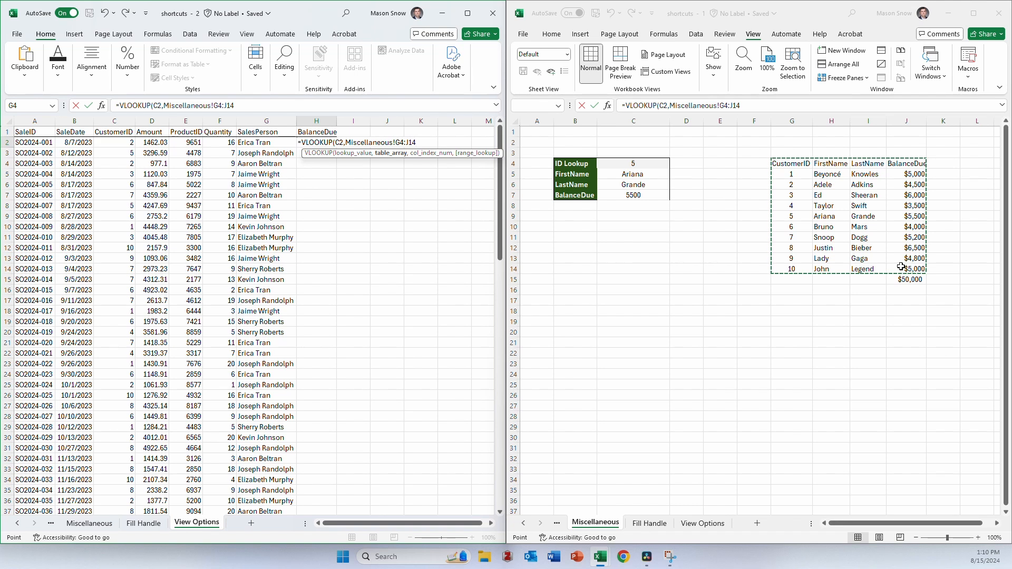
pyautogui.write(',')
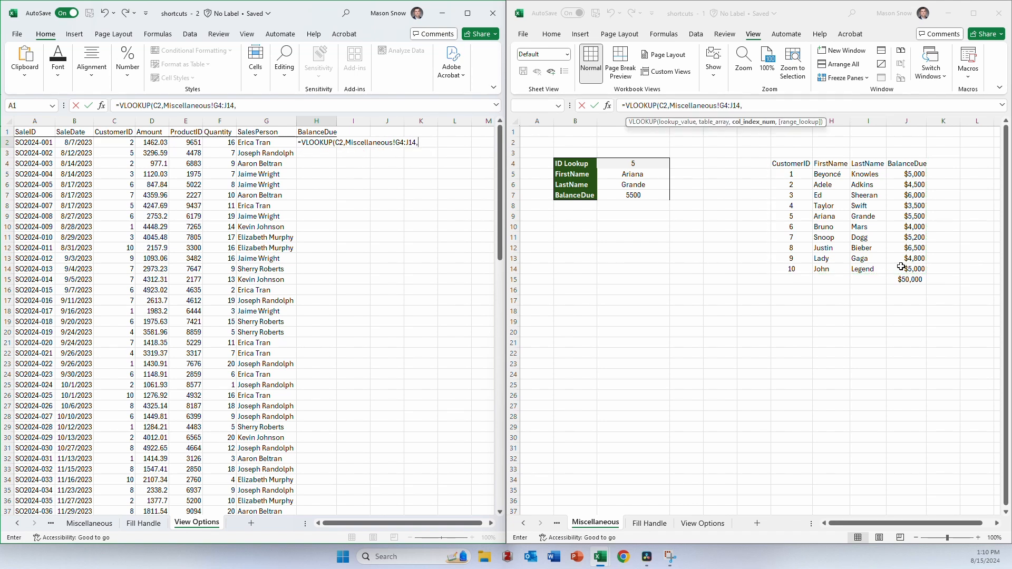
pyautogui.write('4,false')
pyautogui.press('Return')
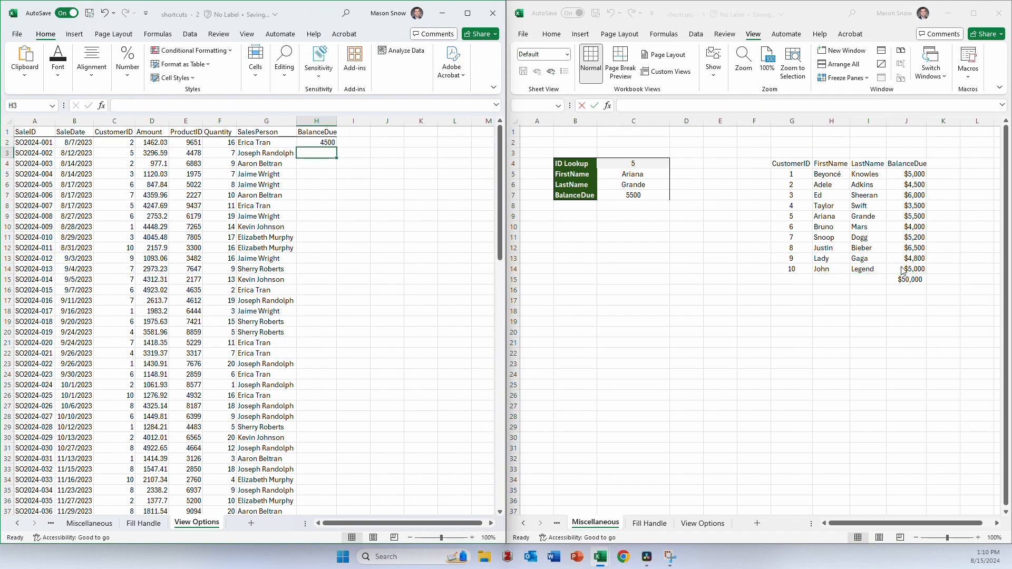